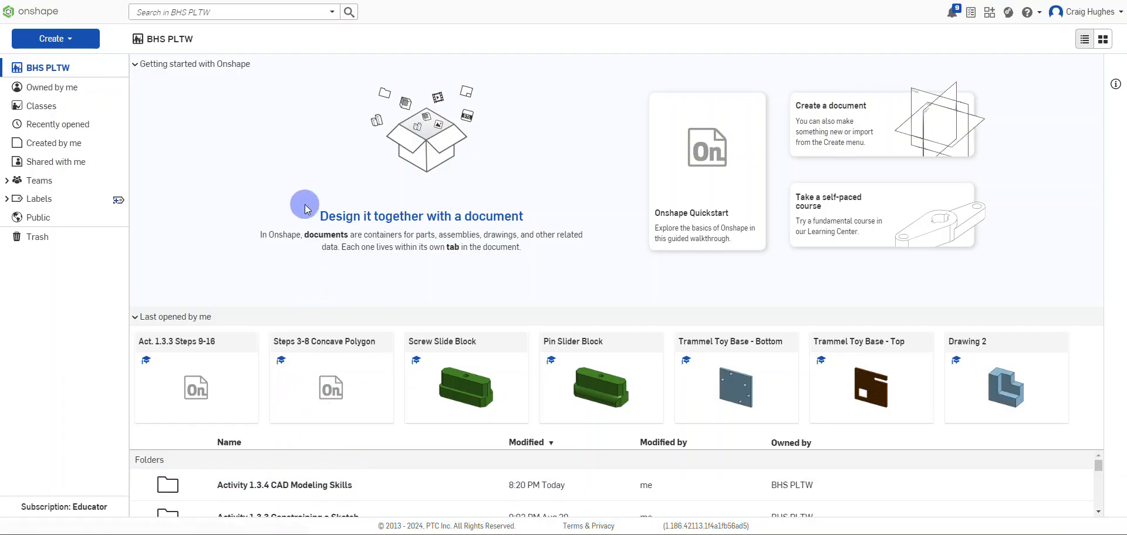
Create a document named "Activity 1.3.4 Steps 1-6 Polygons" in the folder Activity 1.3.4 CAD Modeling Skills.
left_click(85, 38)
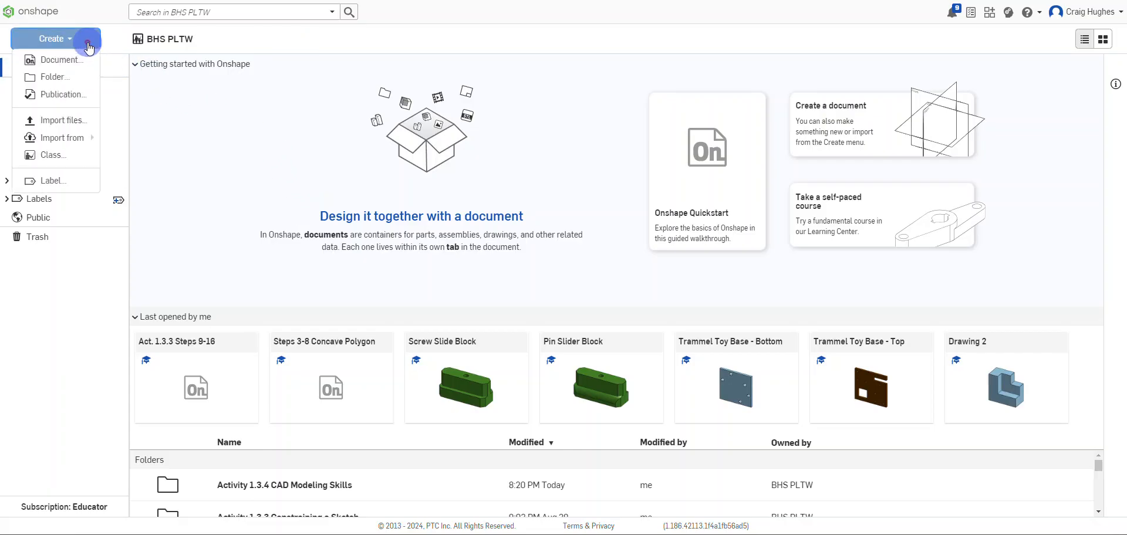
left_click(74, 62)
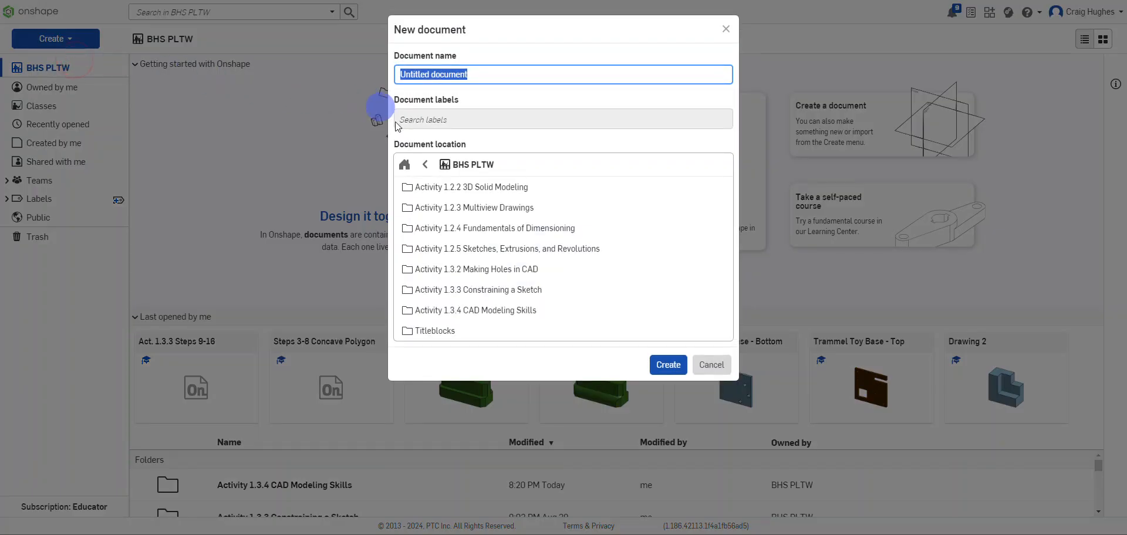
double_click(480, 312)
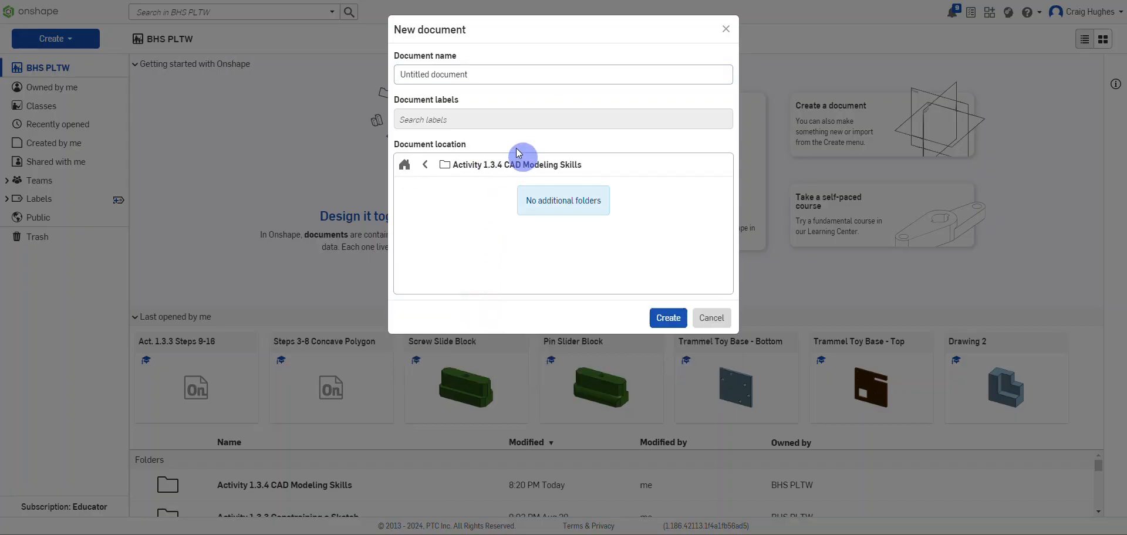
left_click_drag(482, 71, 509, 117)
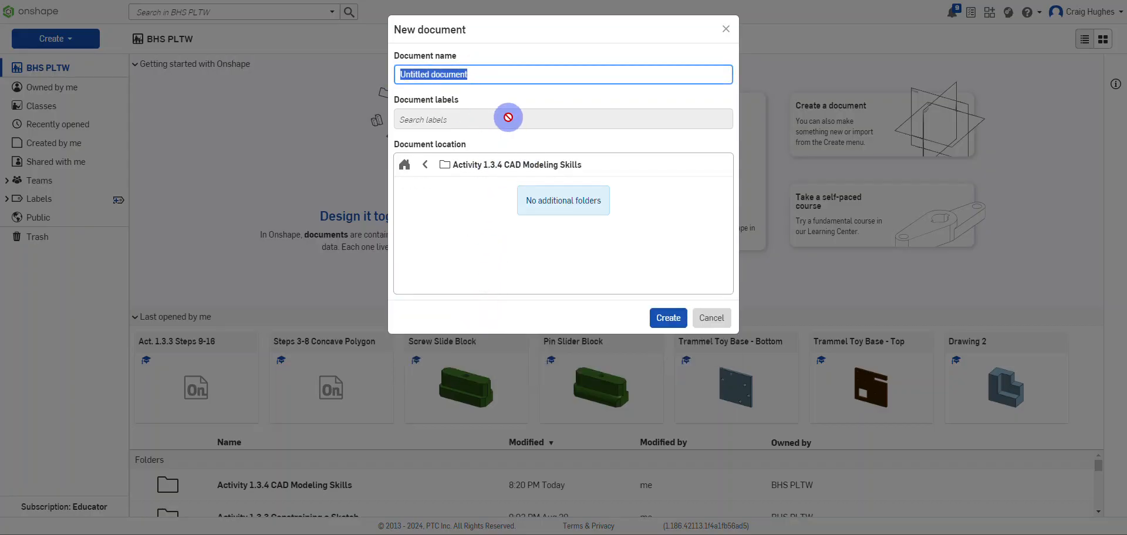
type("A")
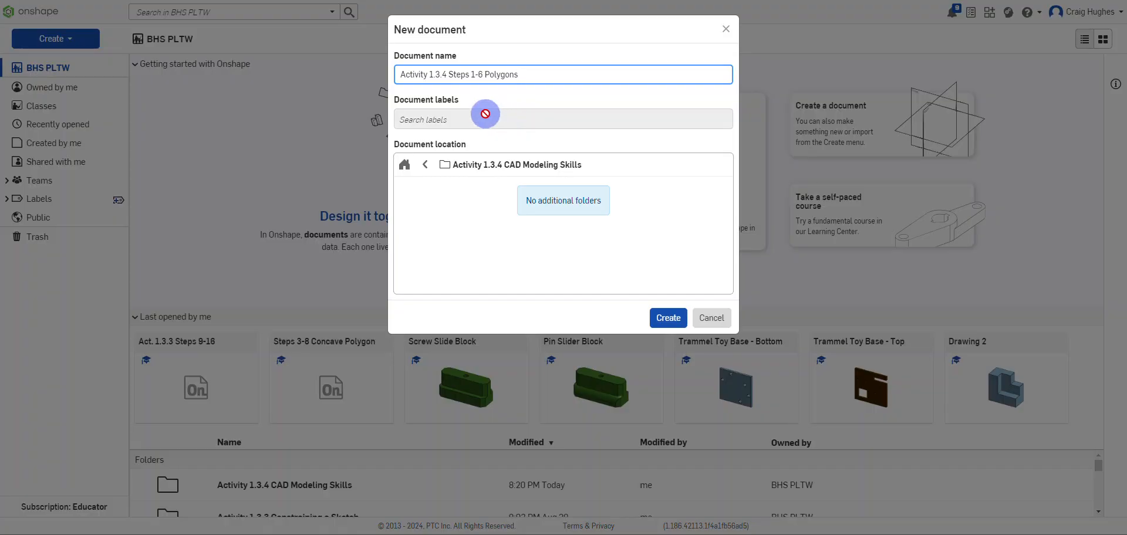
left_click(656, 316)
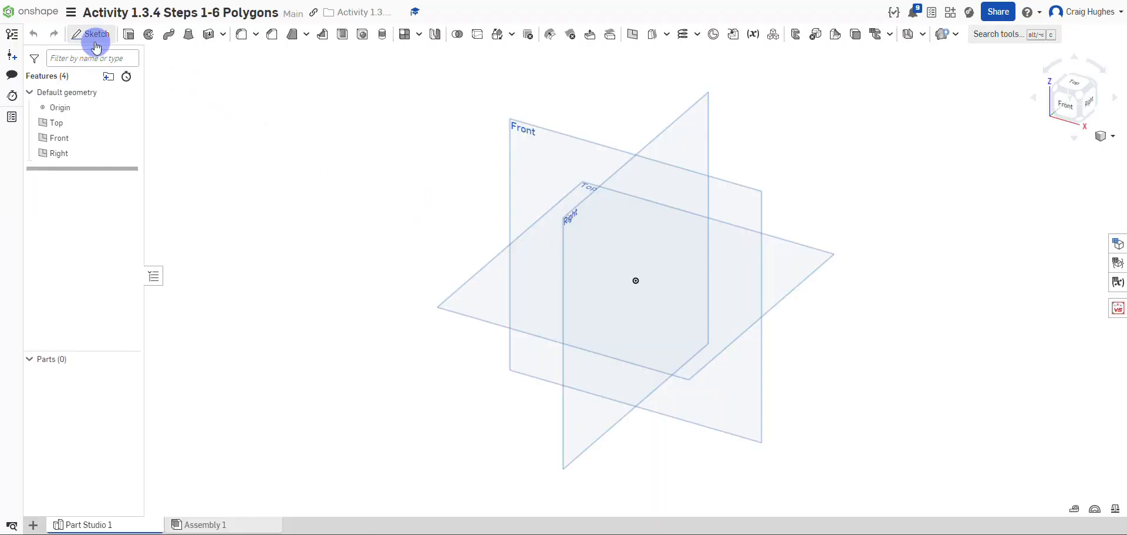
Start a sketch on the Front plane, viewed normal to it, and hide all default planes.
left_click(94, 36)
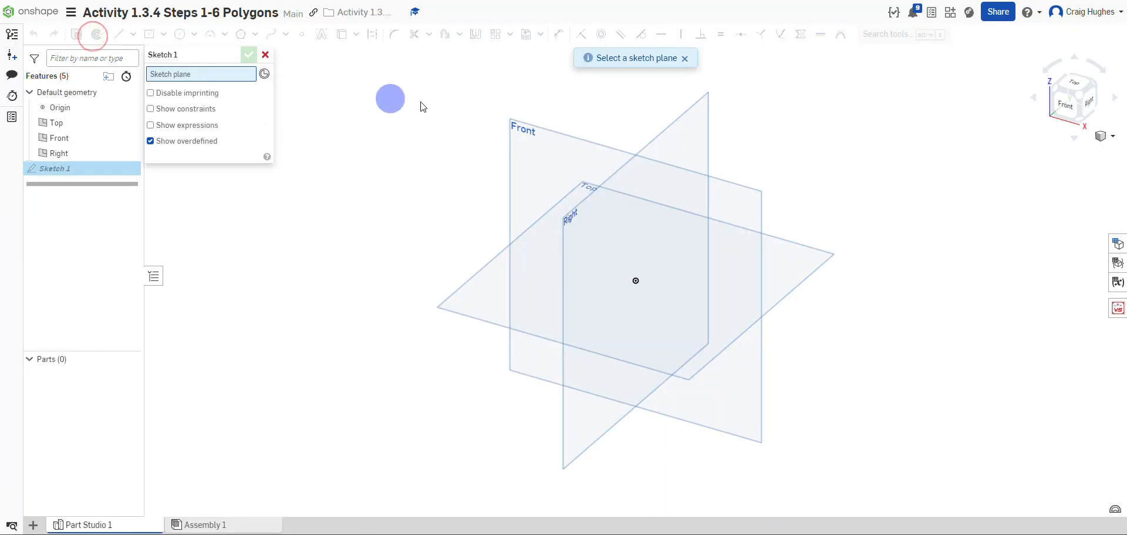
left_click(514, 133)
left_click(514, 134)
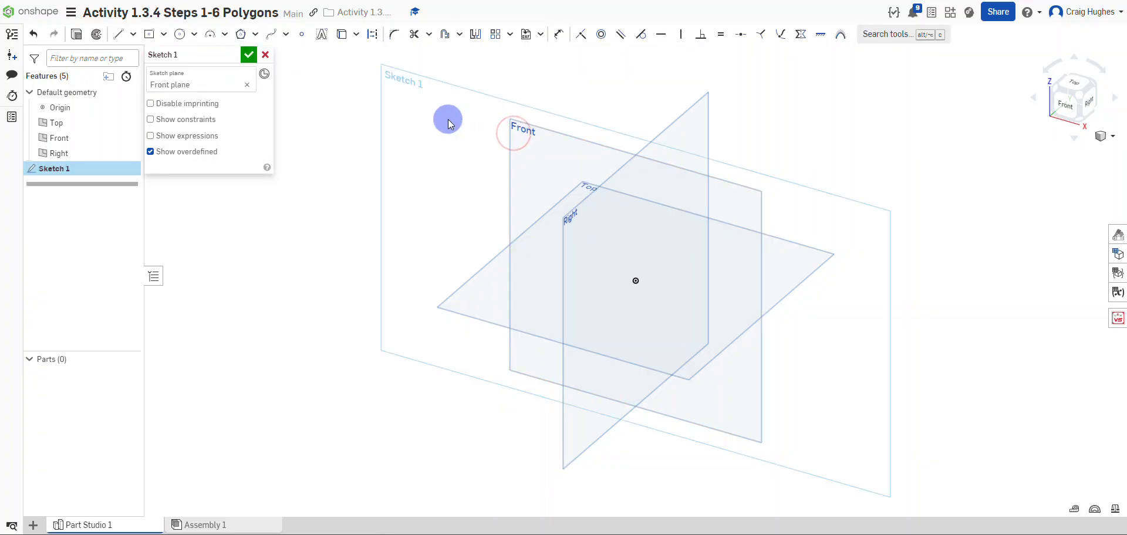
key("n")
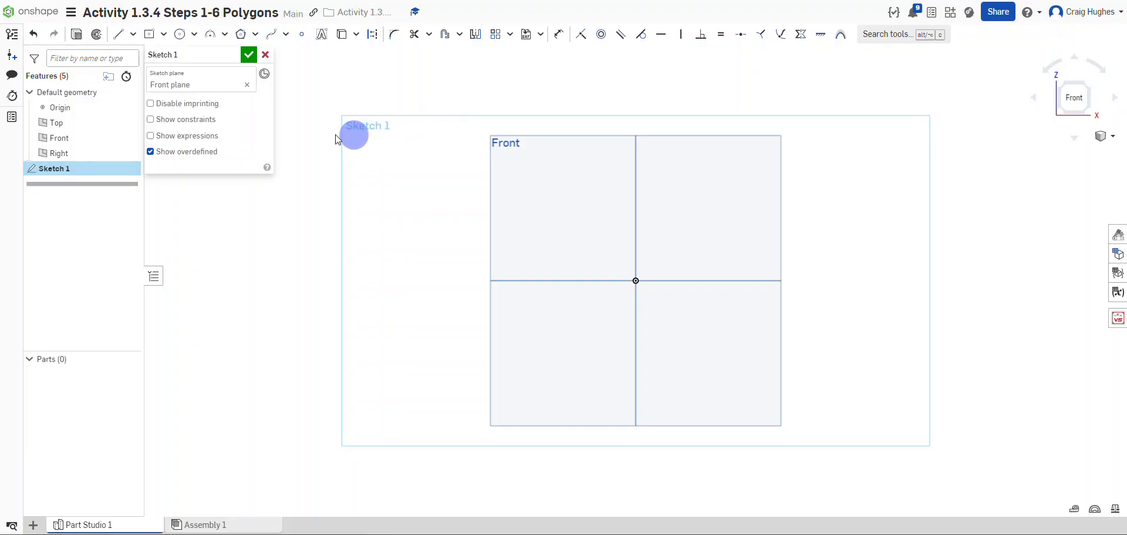
right_click(62, 127)
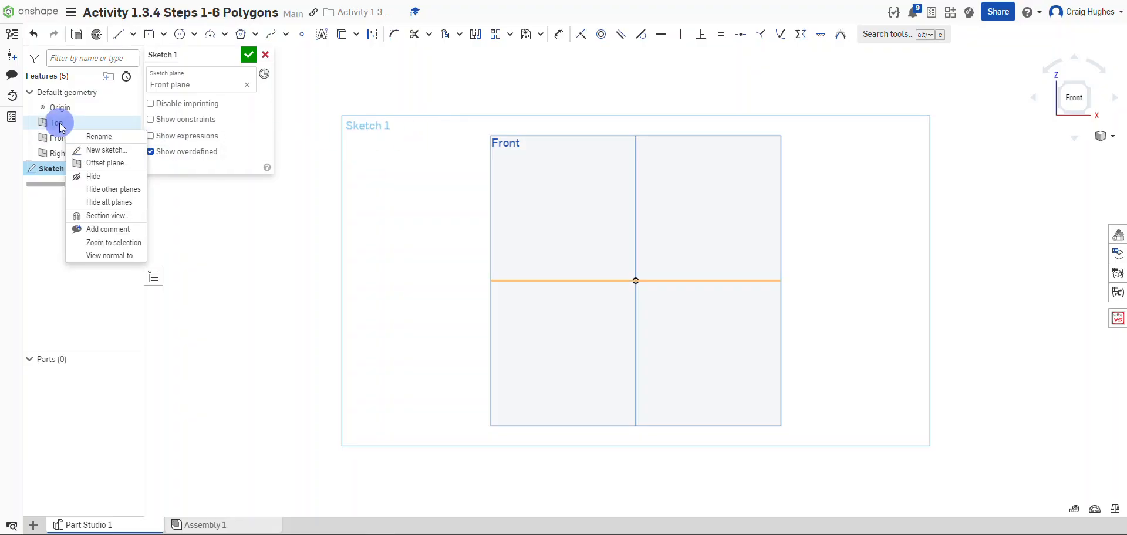
left_click(100, 202)
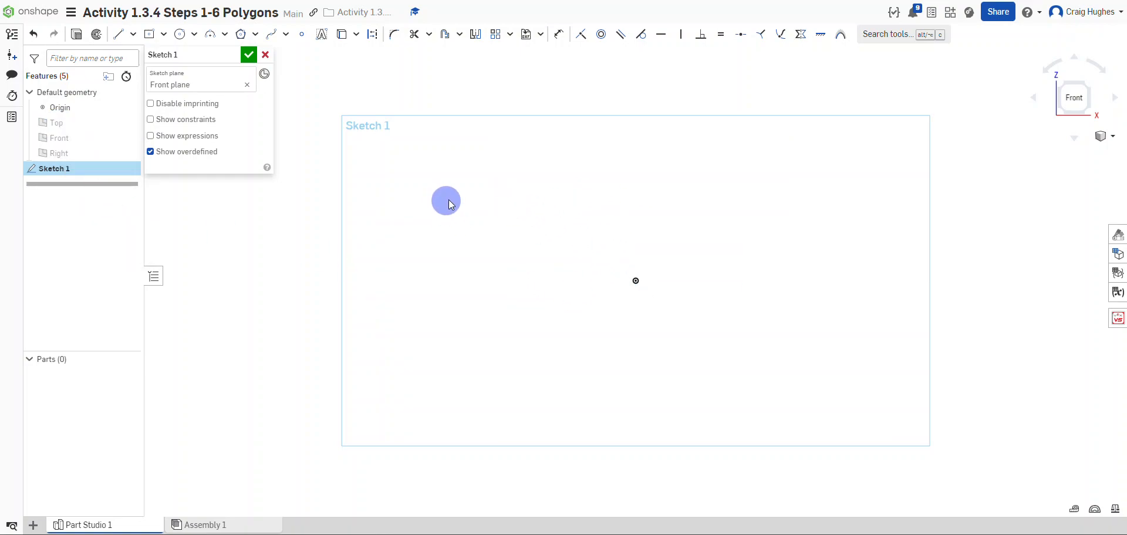
Sketch a center point rectangle on the origin, 6 in wide and 4 in high.
left_click(164, 35)
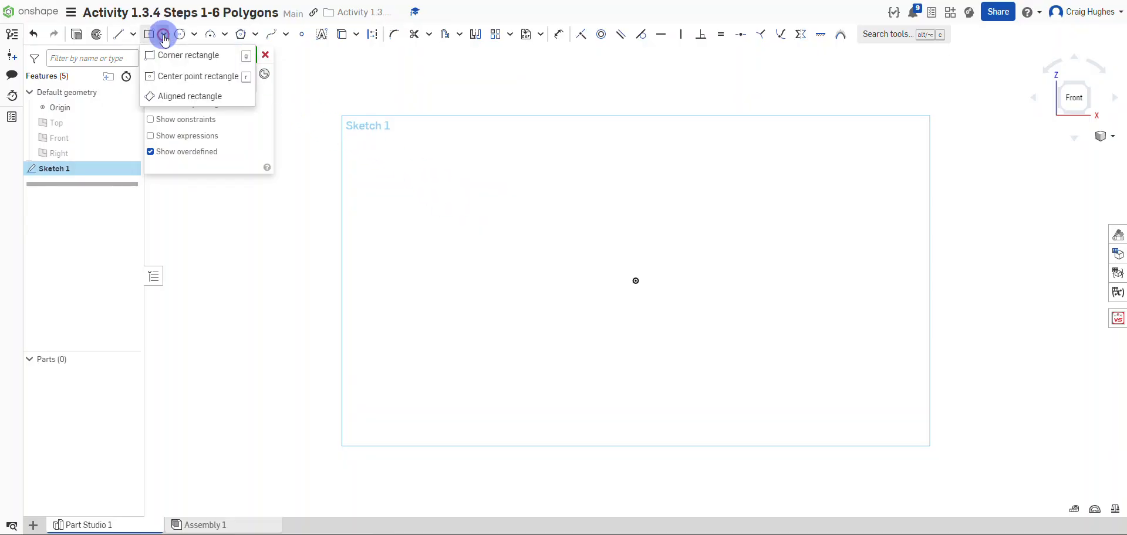
left_click(183, 78)
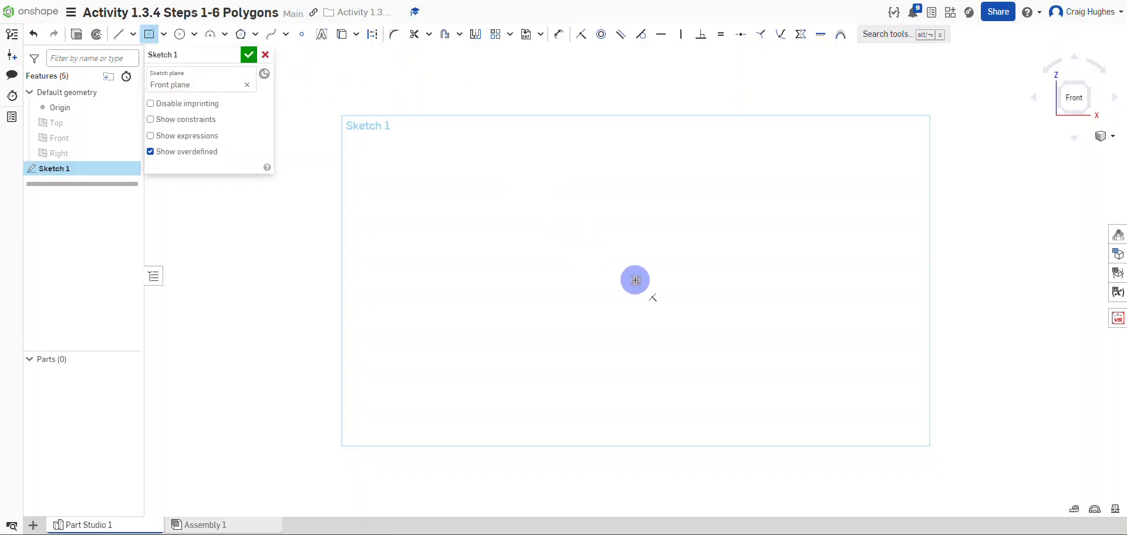
left_click_drag(635, 280, 530, 184)
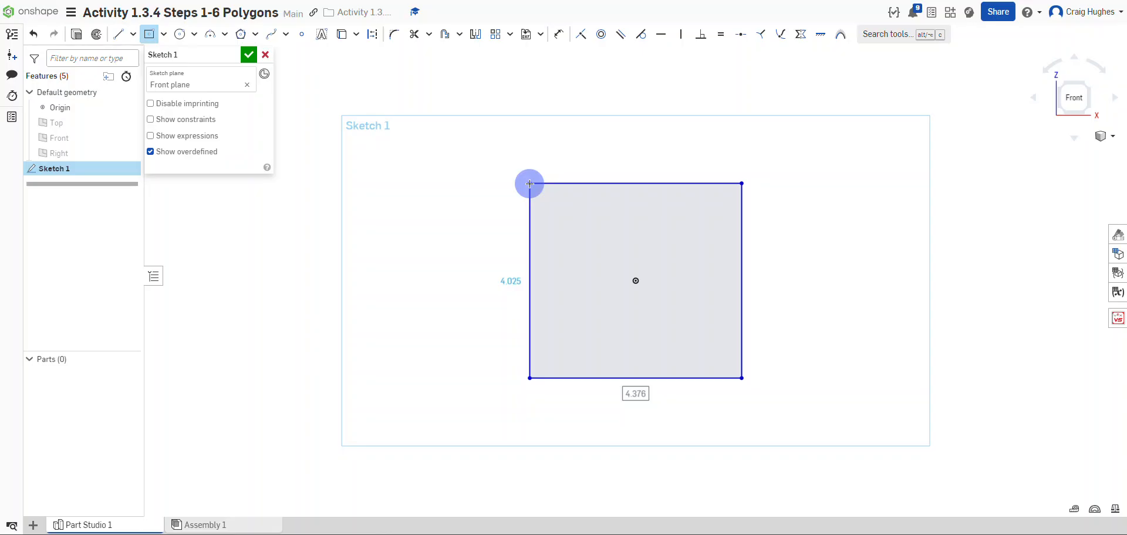
type("6")
key("Return")
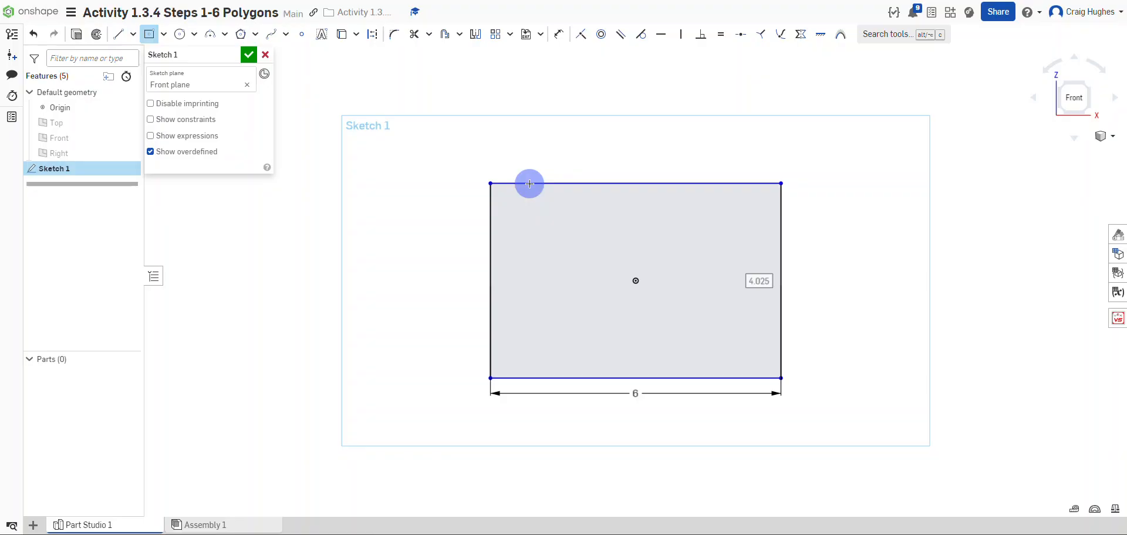
type("4")
key("Return")
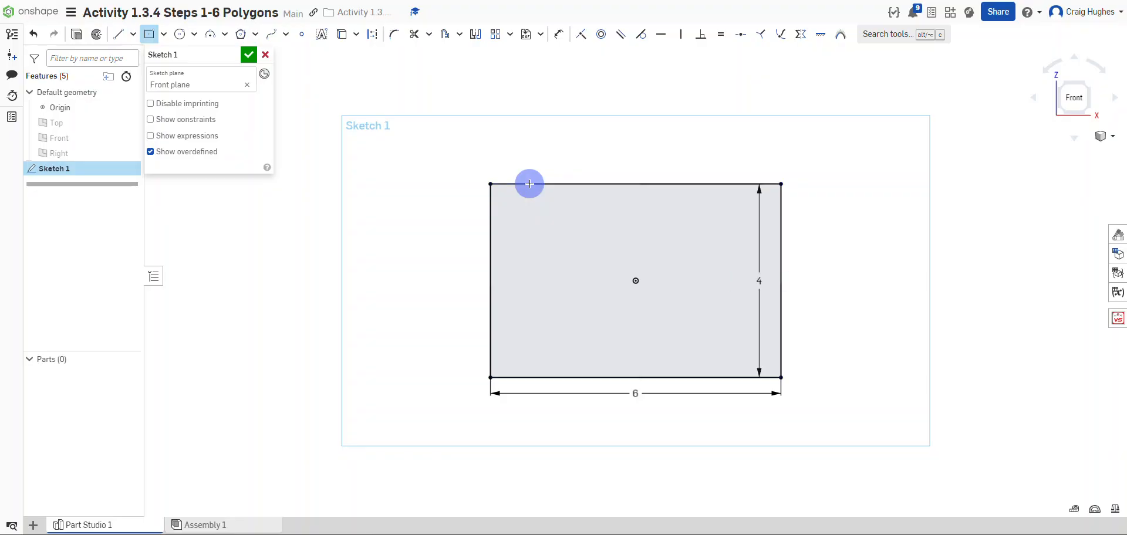
right_click(557, 148)
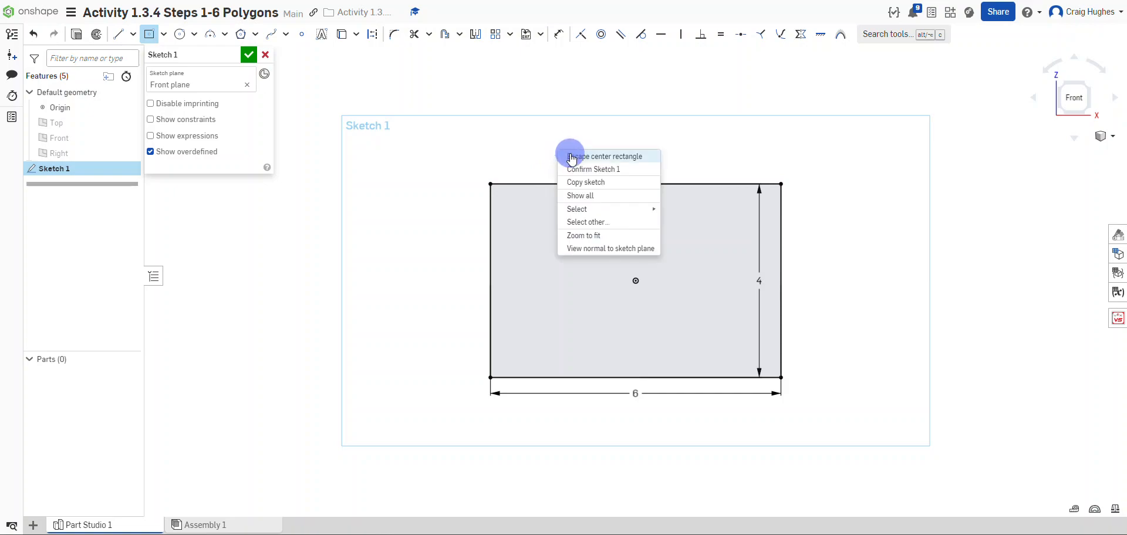
left_click(570, 157)
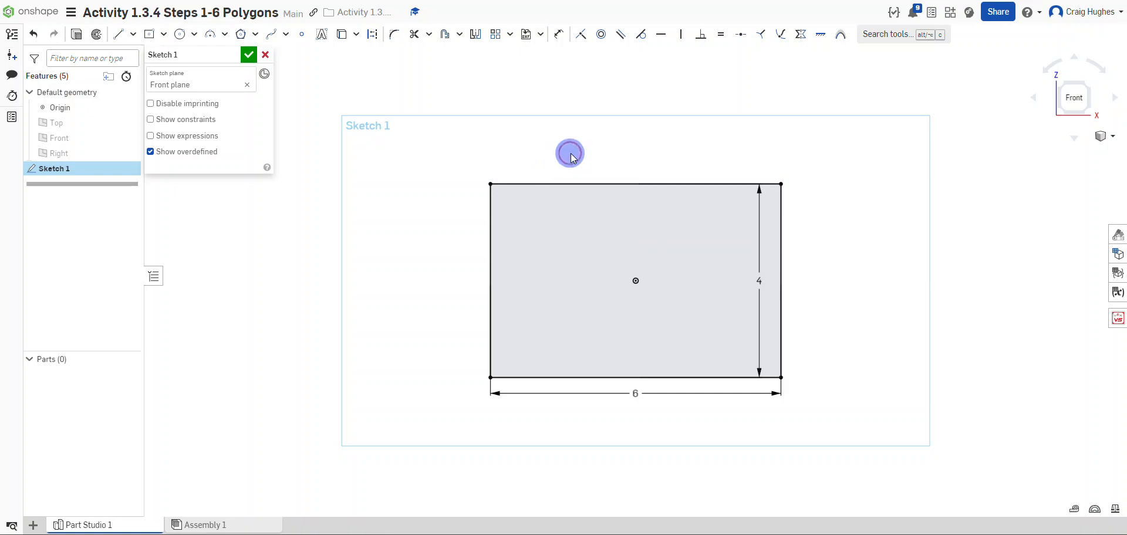
Move the rectangle's height dimension outside its right edge and its width dimension slightly farther below the lower edge.
left_click_drag(766, 284, 813, 282)
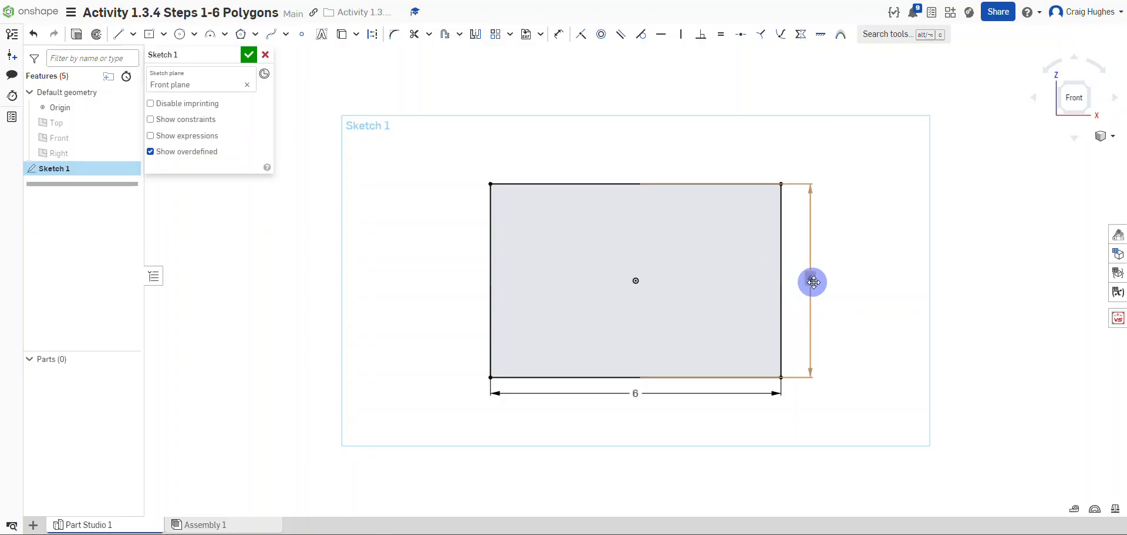
left_click(860, 234)
left_click_drag(641, 397, 637, 405)
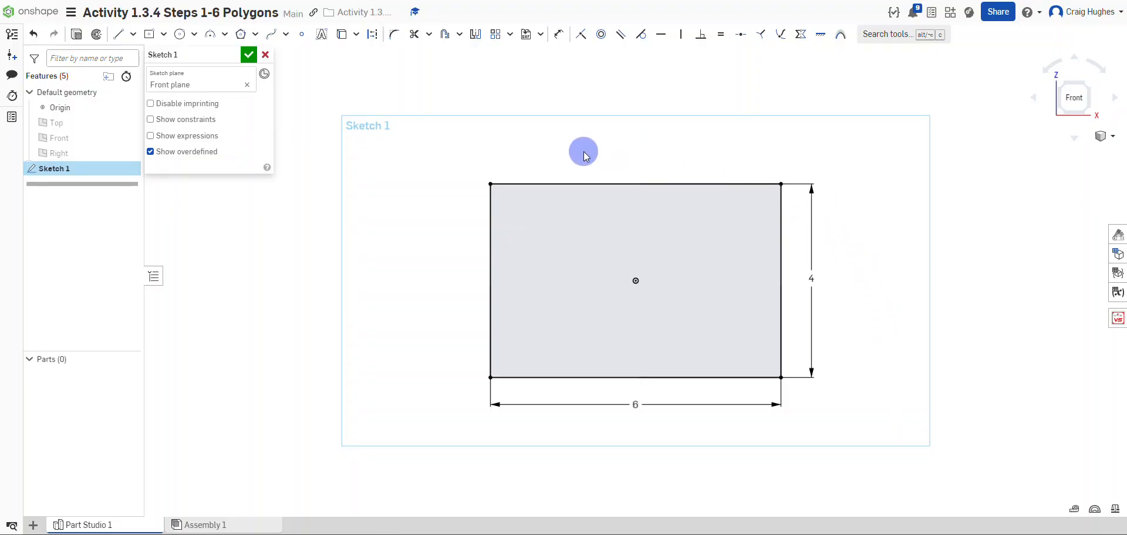
Draw both corner-to-corner diagonals of the rectangle and a vertical line joining the midpoints of its upper and lower edges.
left_click(117, 36)
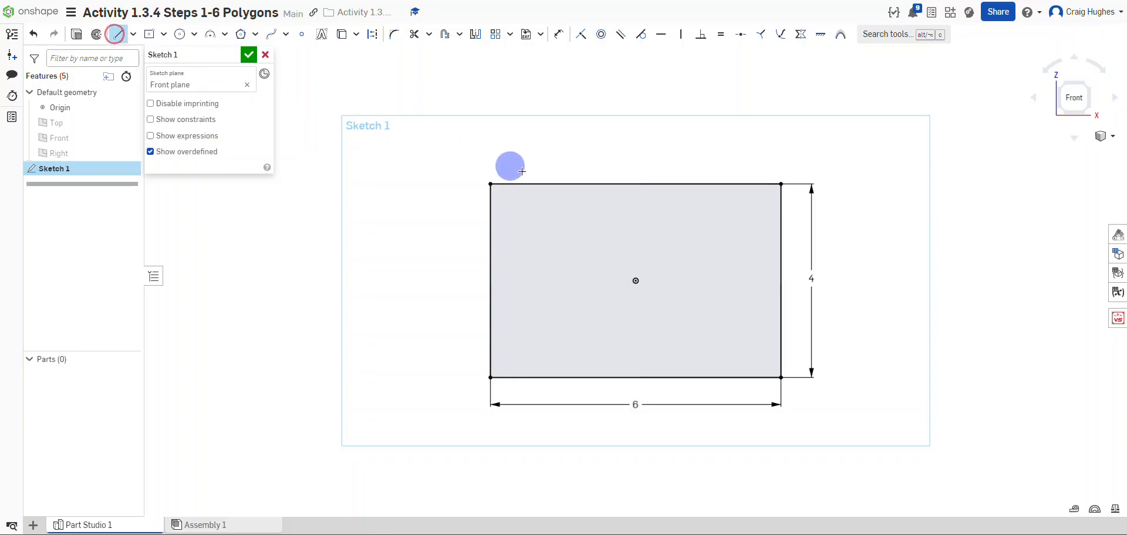
left_click(491, 184)
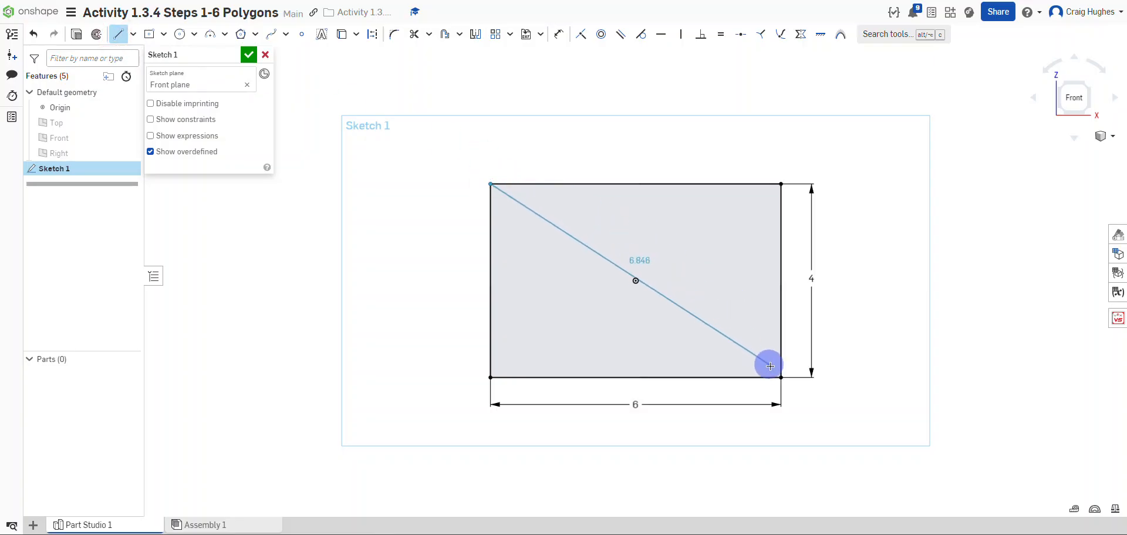
left_click(780, 376)
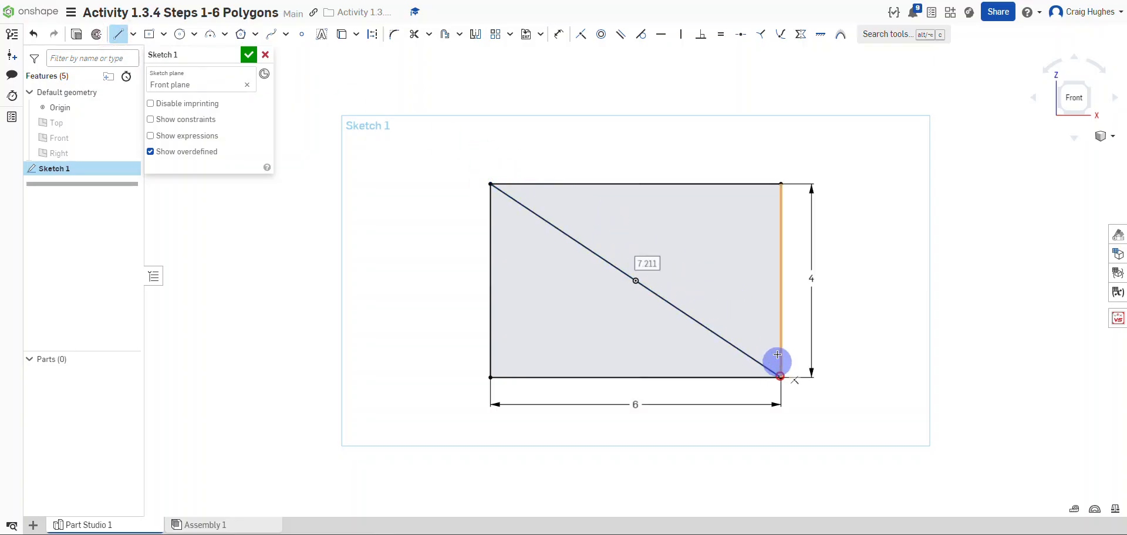
left_click(780, 183)
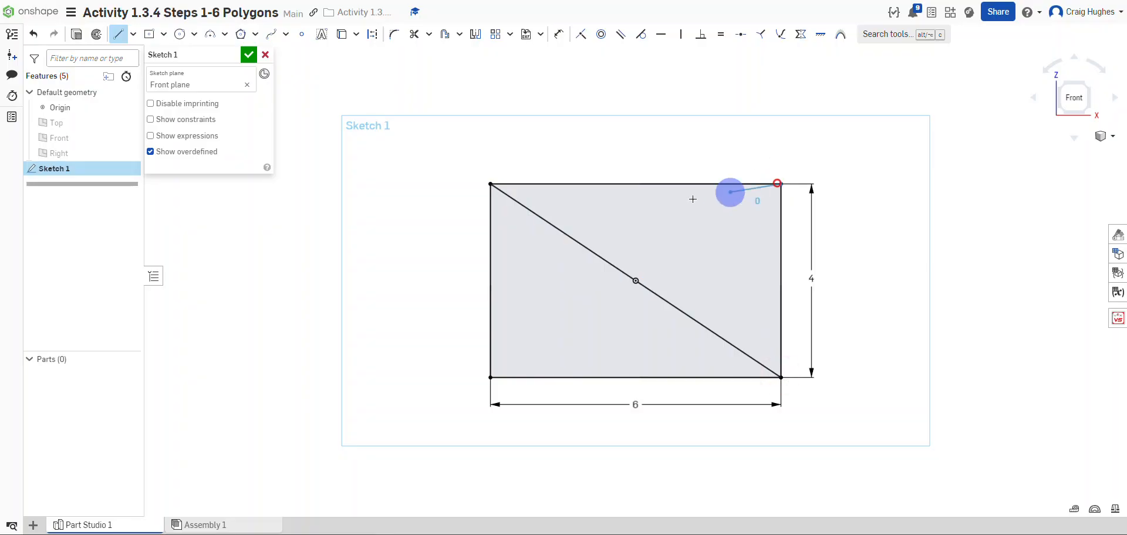
left_click(490, 377)
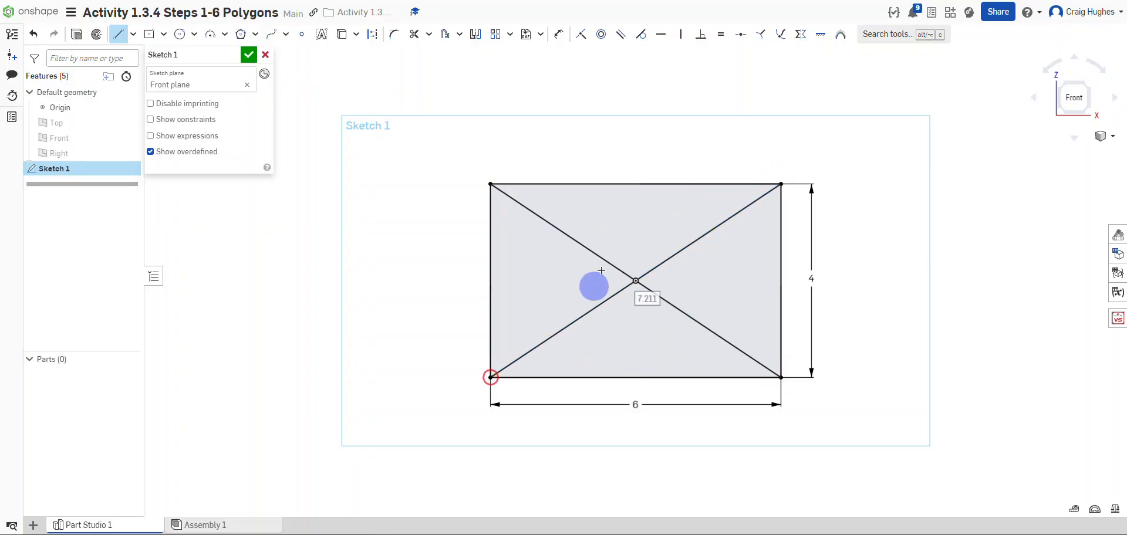
left_click(637, 184)
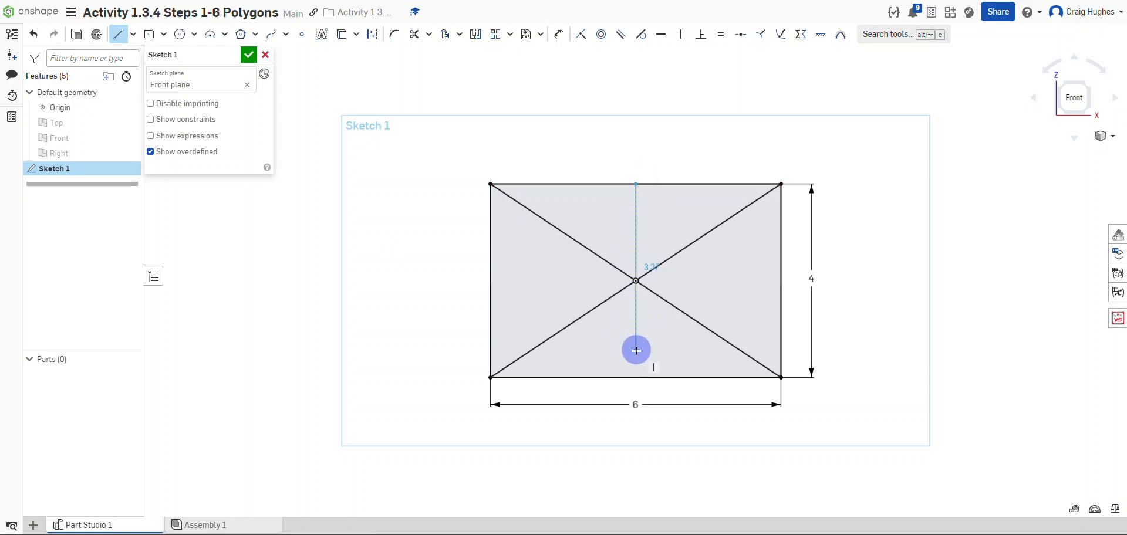
left_click(635, 377)
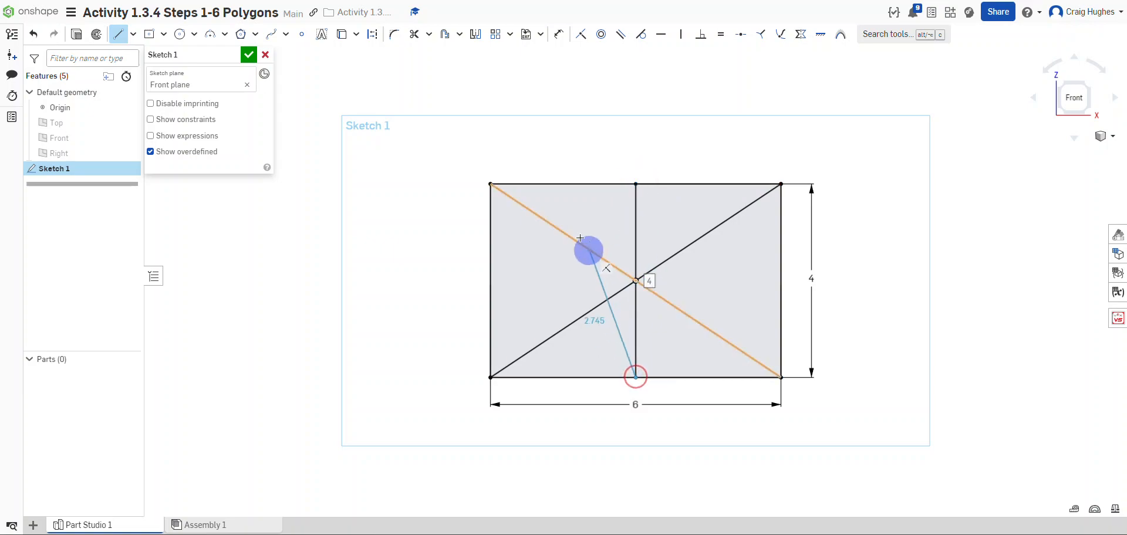
right_click(547, 155)
left_click(558, 158)
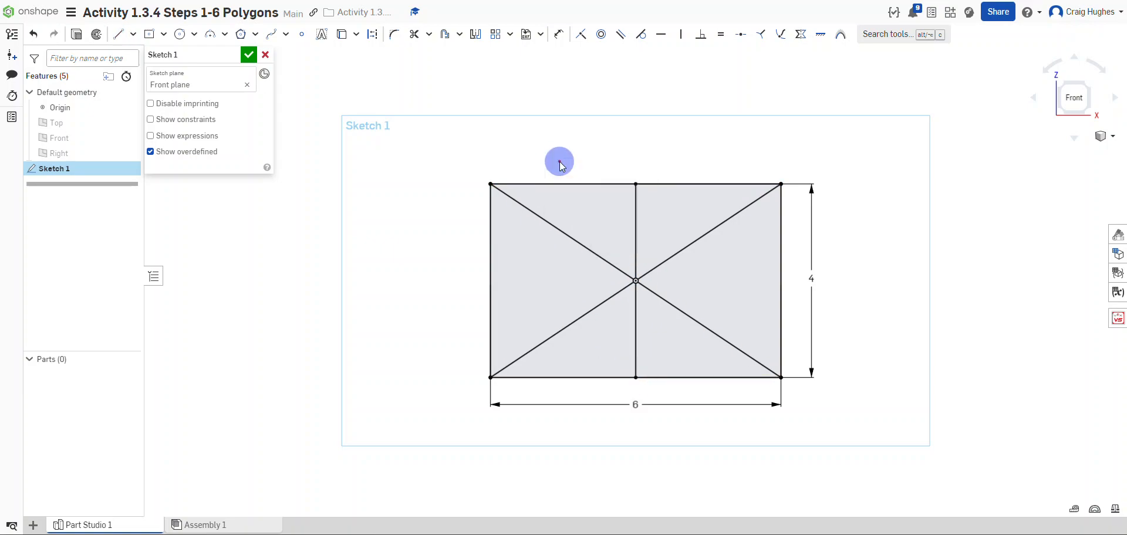
Convert the two diagonals and the vertical center line to construction geometry.
left_click(538, 226)
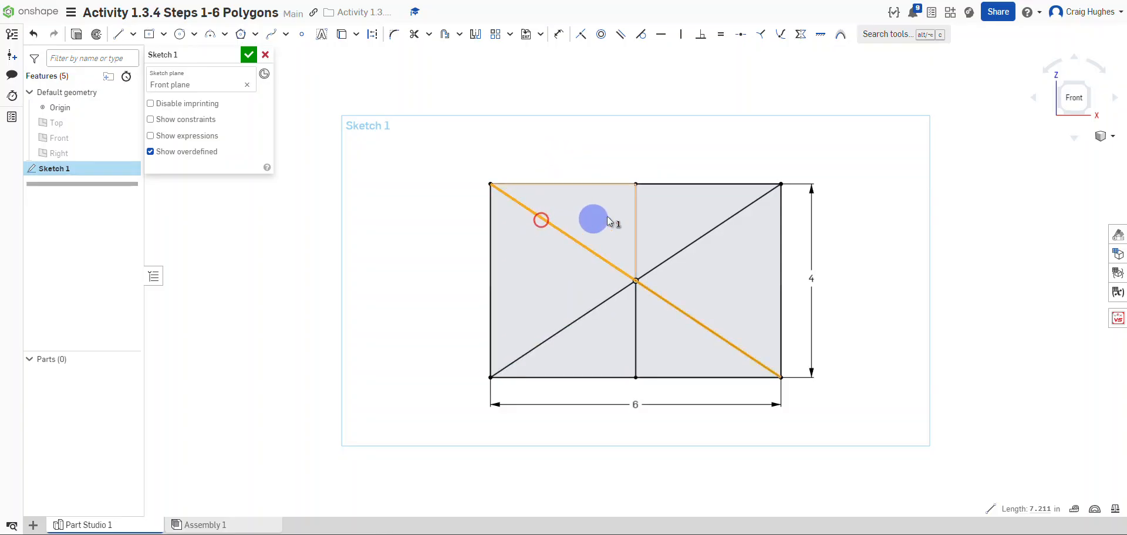
left_click(634, 215)
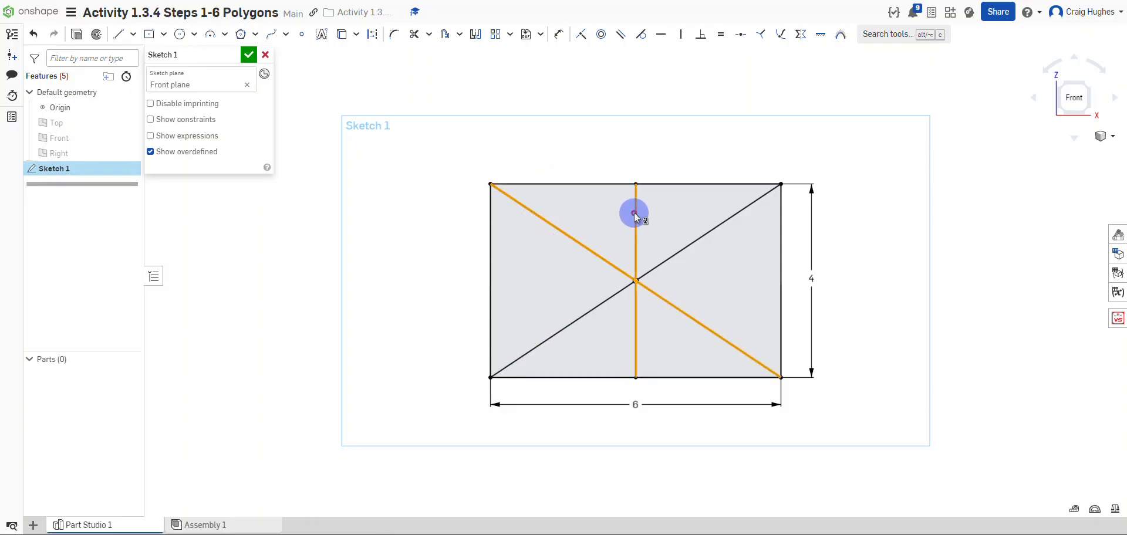
left_click(588, 314)
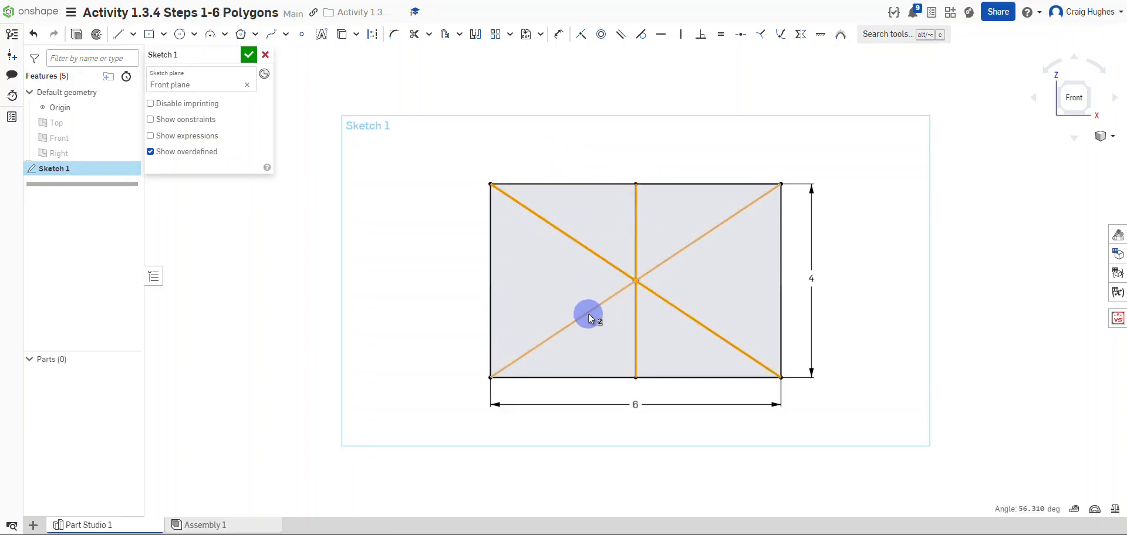
right_click(557, 232)
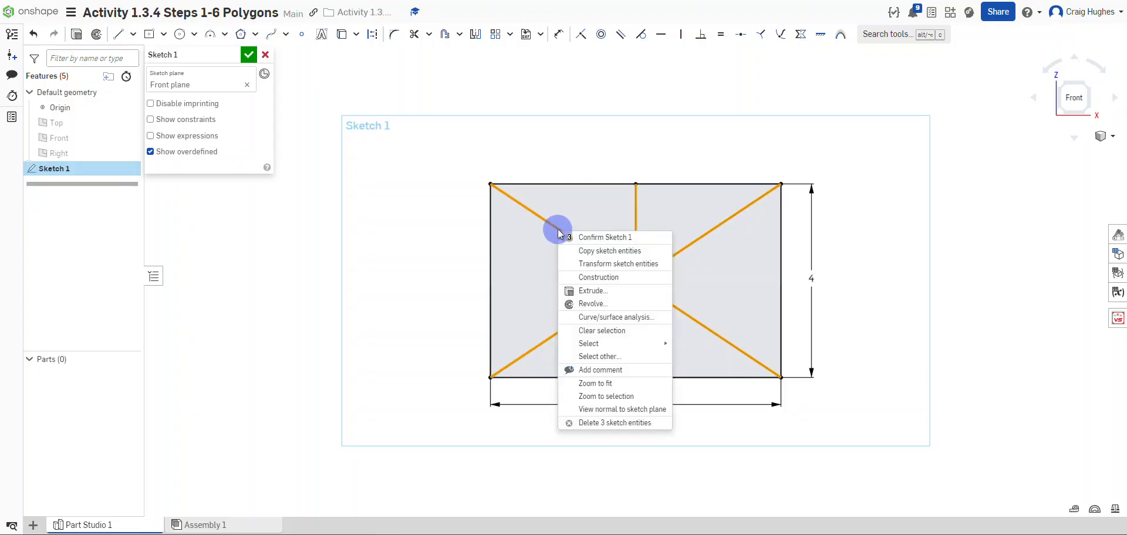
left_click(604, 281)
left_click(464, 188)
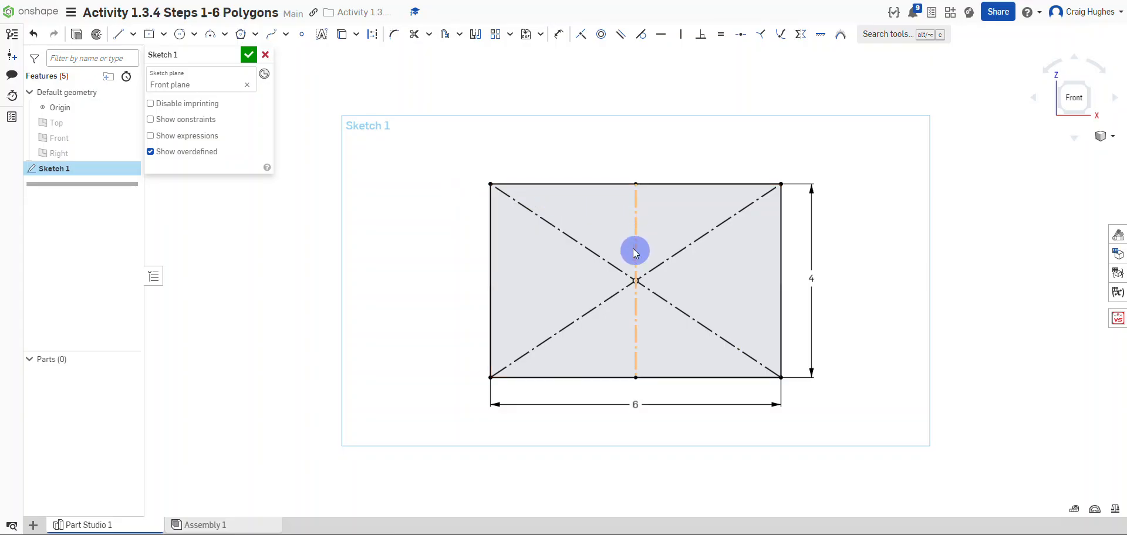
Sketch a circumscribed polygon with five sides and a 0.7 in circle diameter, upper left of the rectangle's center.
left_click(255, 35)
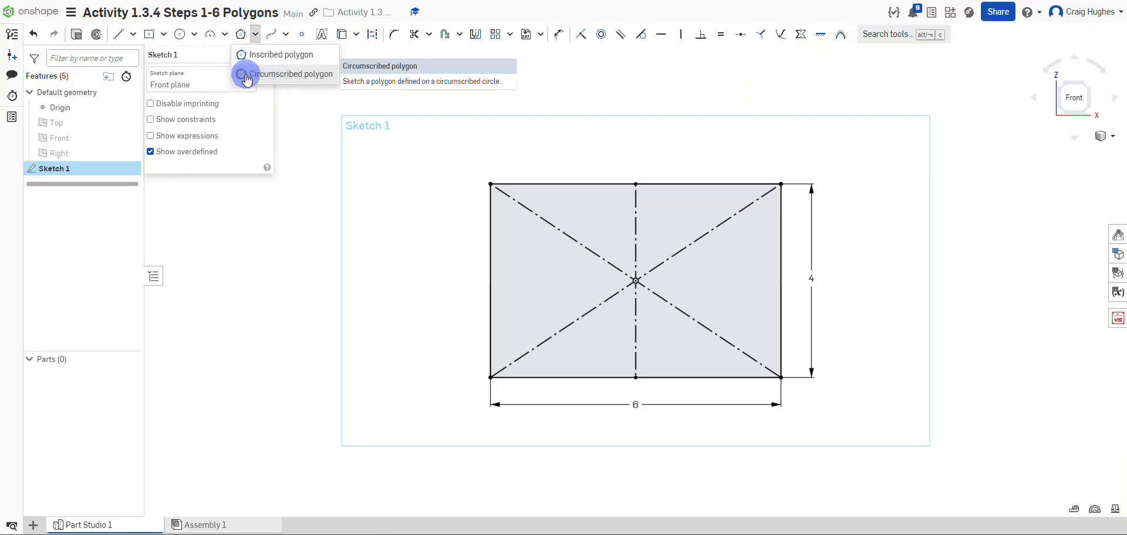
left_click(293, 80)
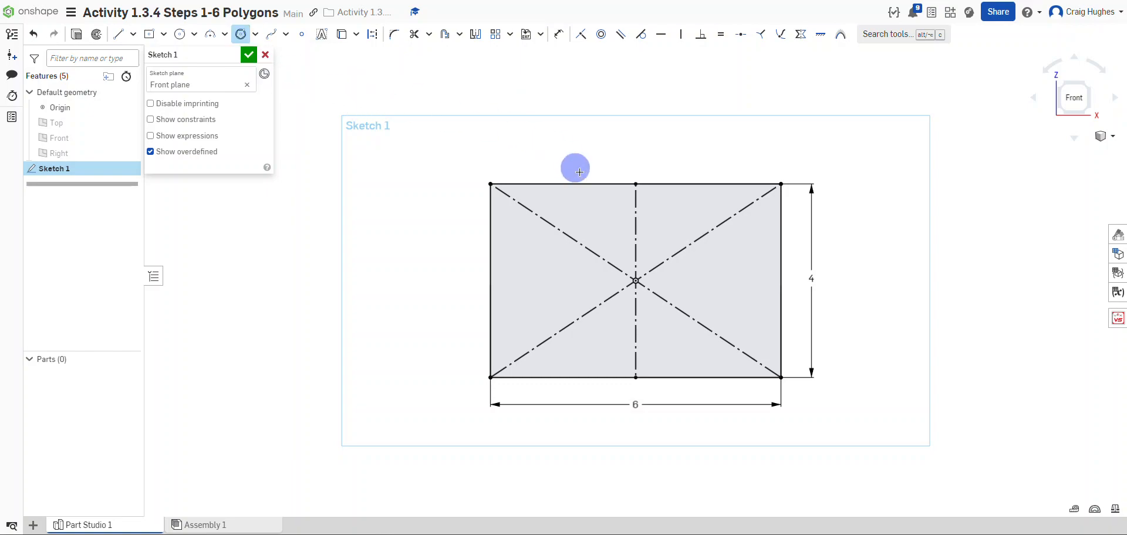
scroll(593, 203, "up", 5)
middle_click_drag(593, 202, 507, 163)
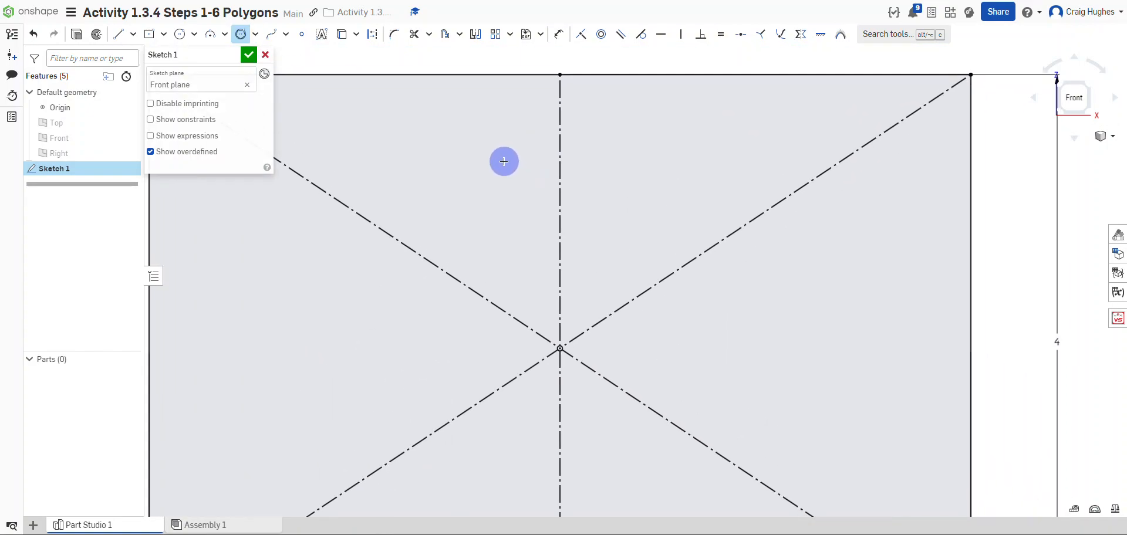
scroll(504, 162, "down", 1)
left_click_drag(452, 161, 480, 134)
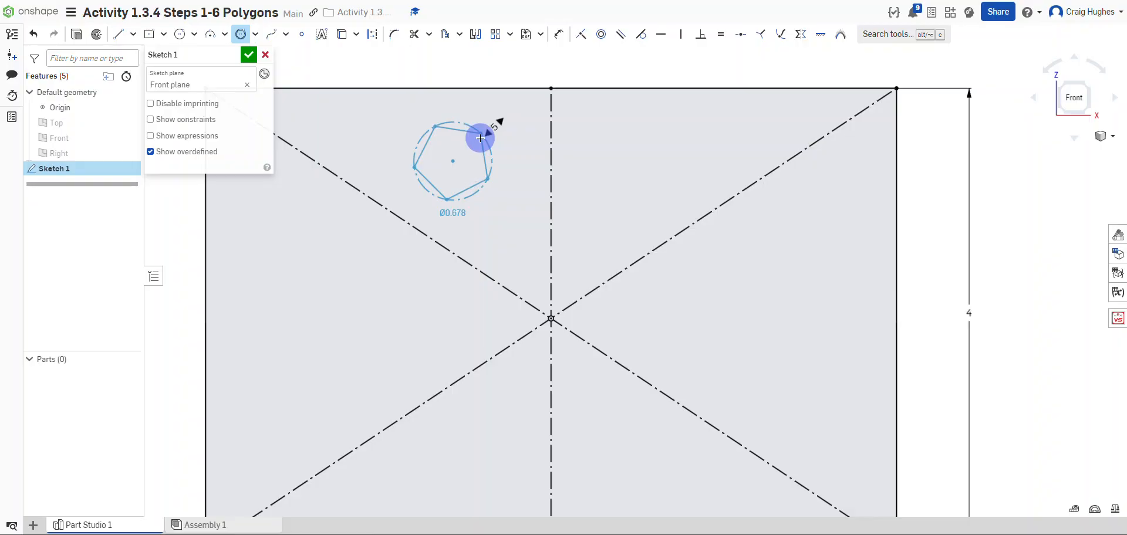
left_click(480, 138)
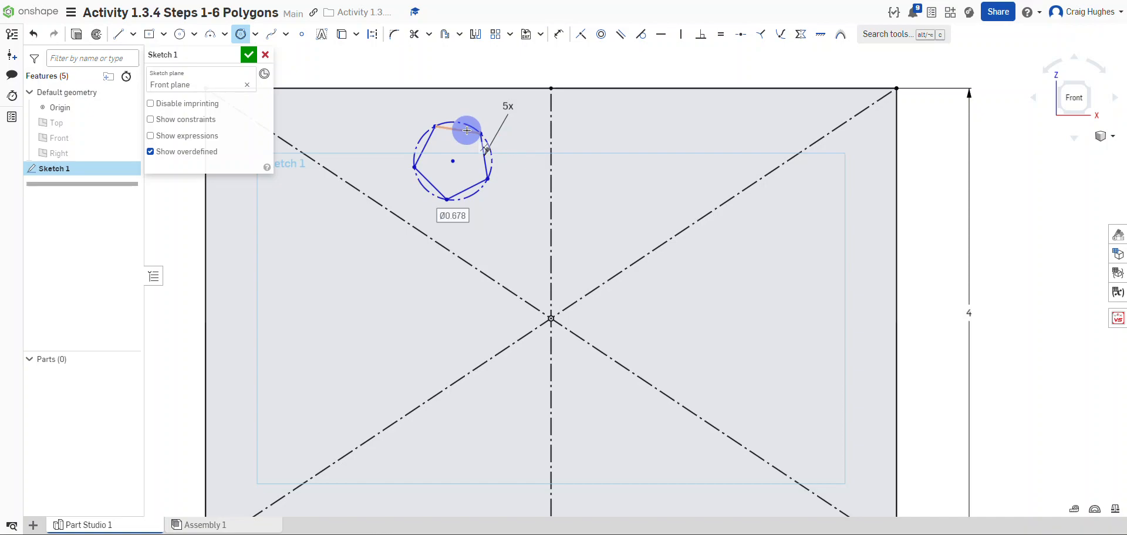
type("0.7")
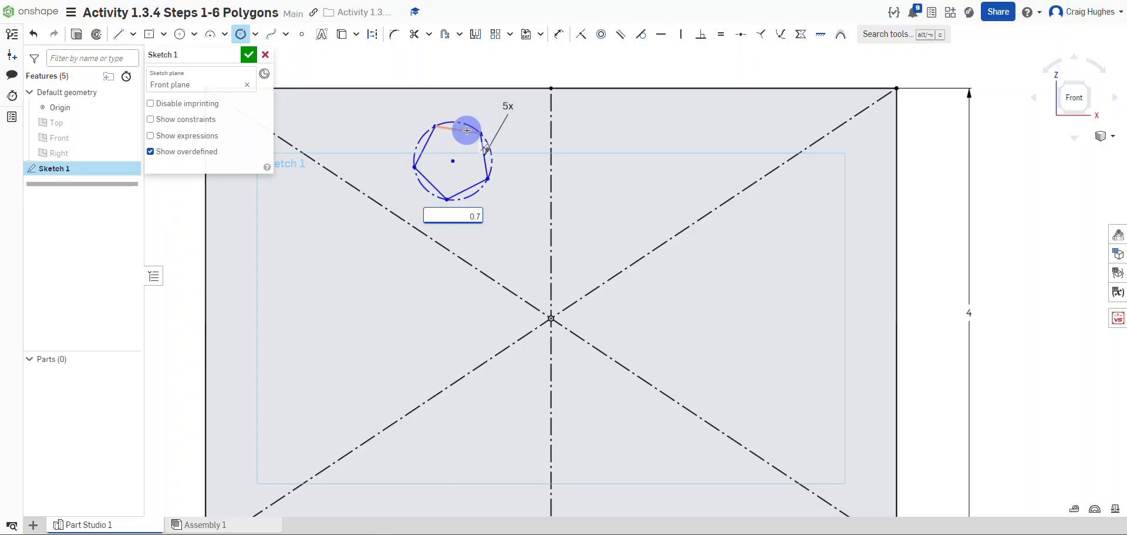
key("Return")
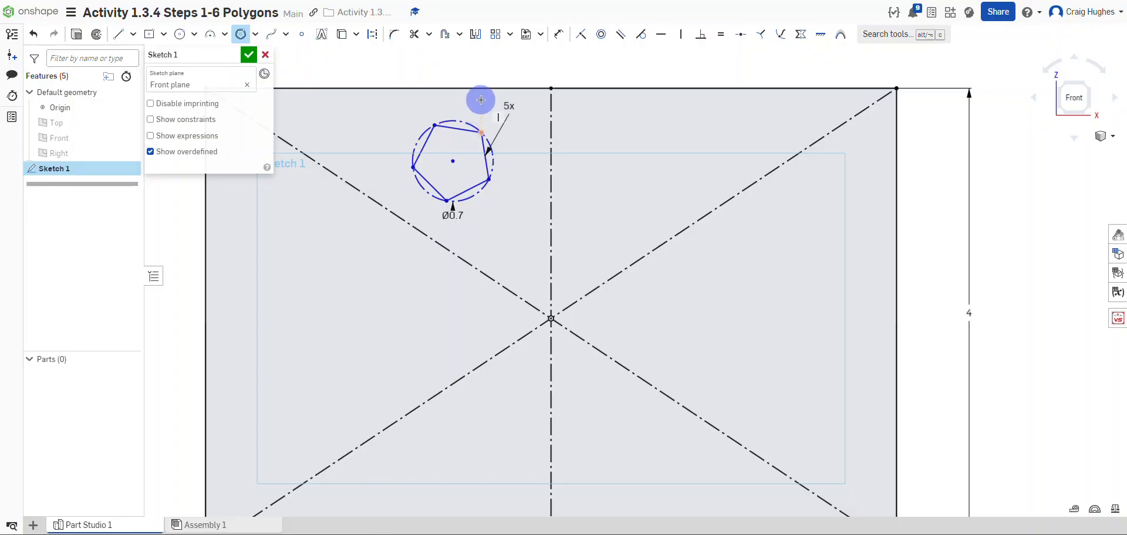
key("Escape")
Constrain the pentagon's lower edge horizontal and make its center coincident with the vertical construction line.
left_click(662, 36)
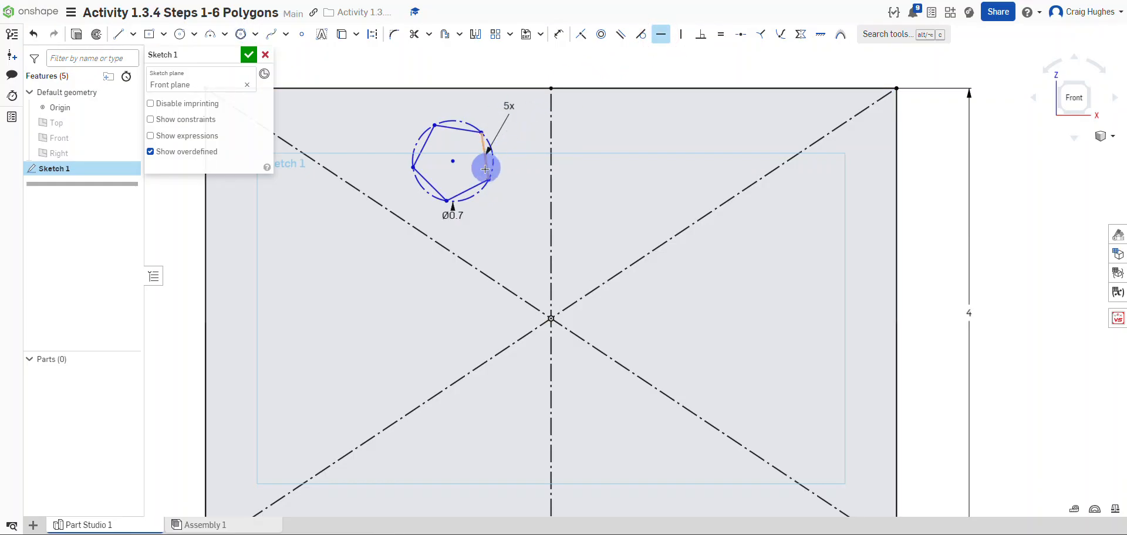
left_click(469, 186)
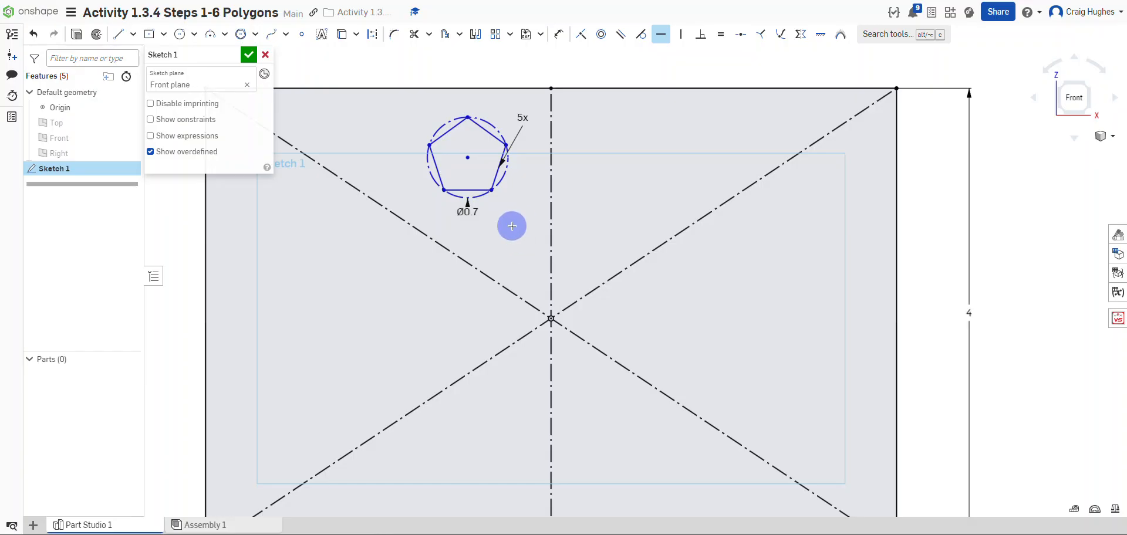
left_click(582, 36)
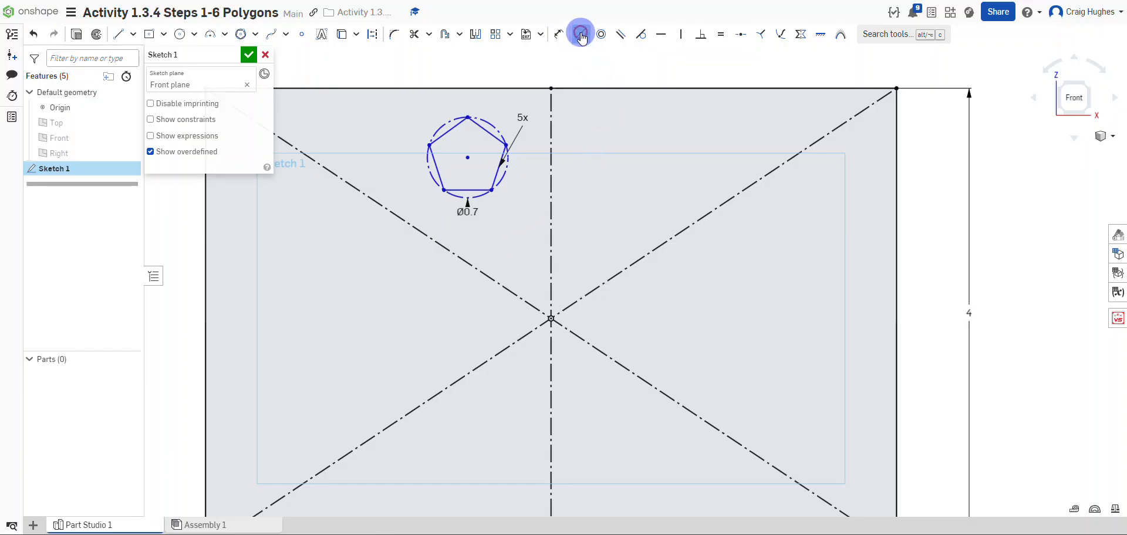
left_click(466, 156)
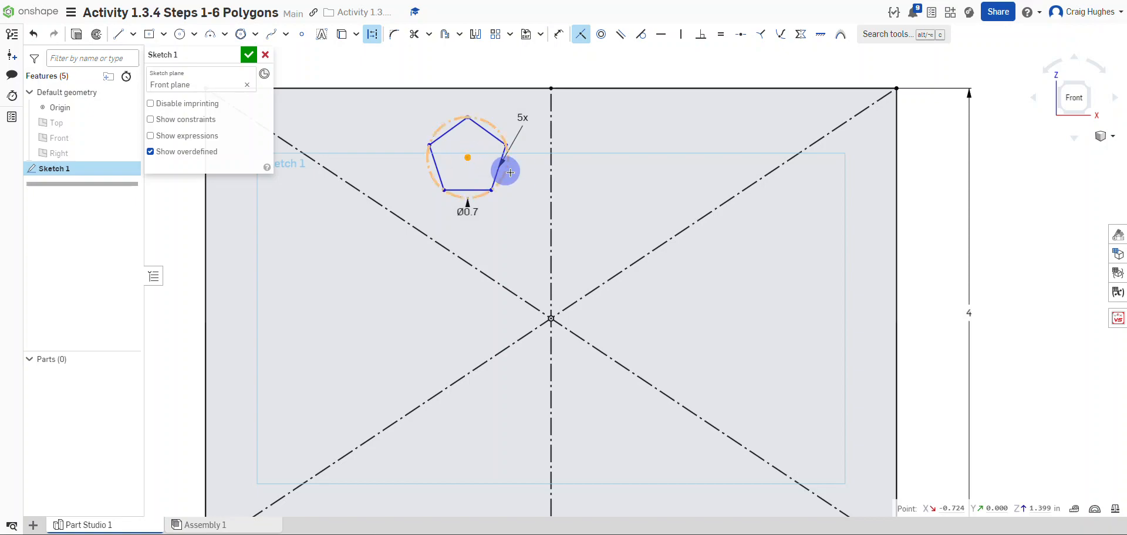
left_click(549, 184)
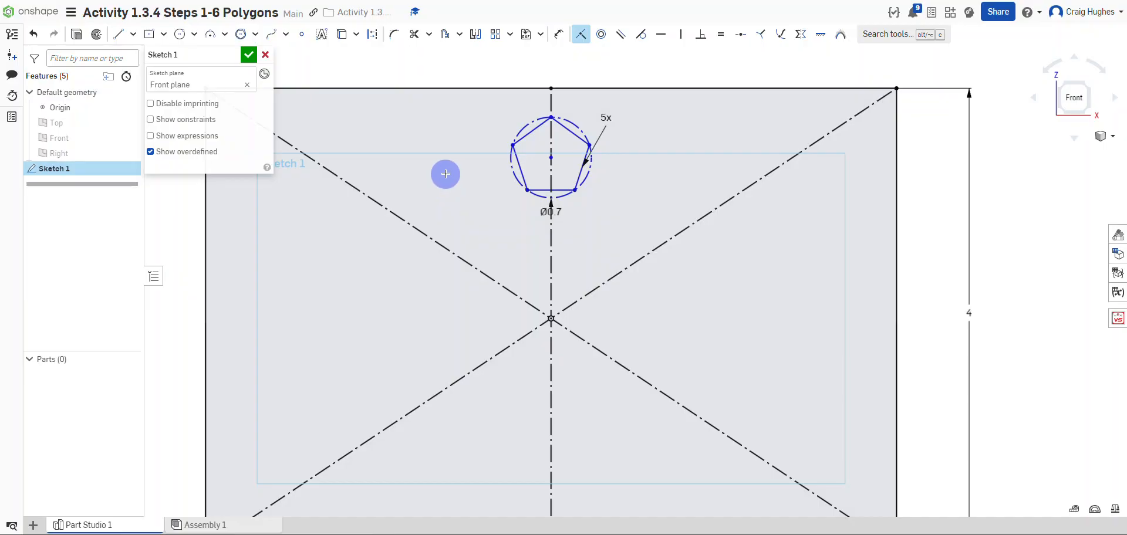
Dimension the vertical distance from the rectangle's center to the pentagon's lower edge as 0.50 in.
left_click(563, 36)
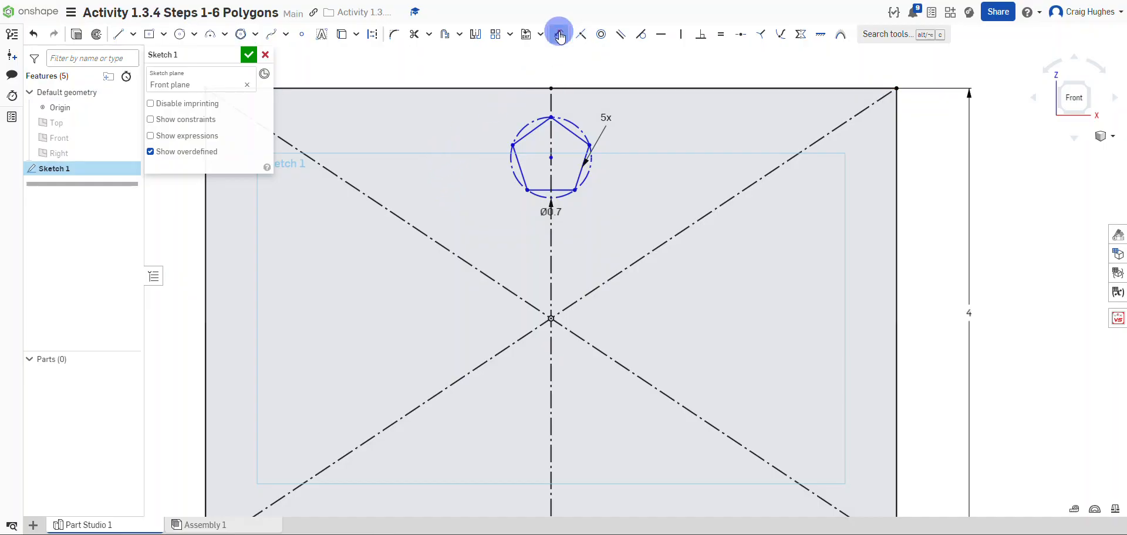
left_click(552, 318)
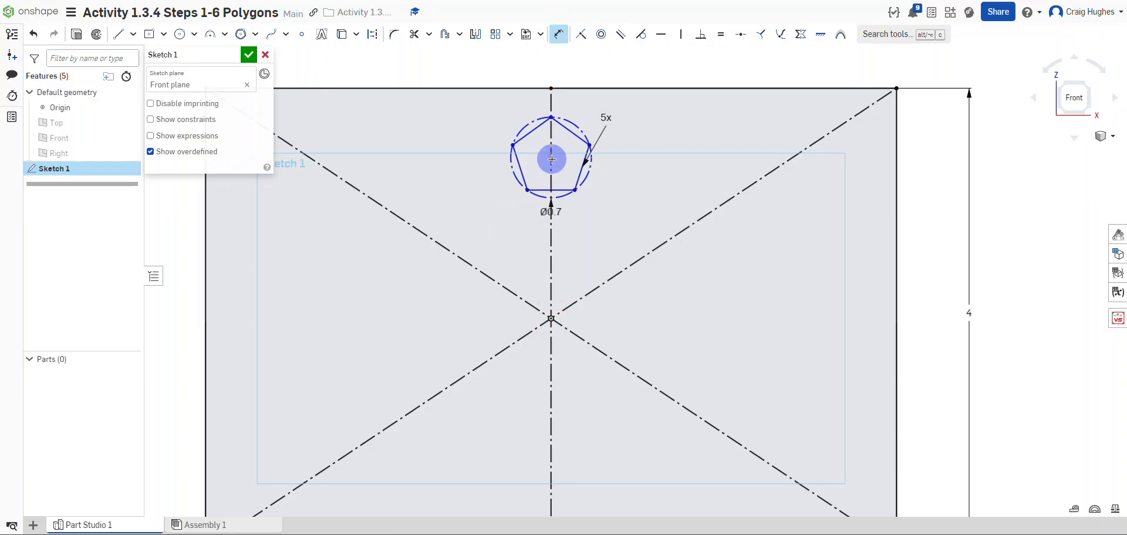
left_click(543, 189)
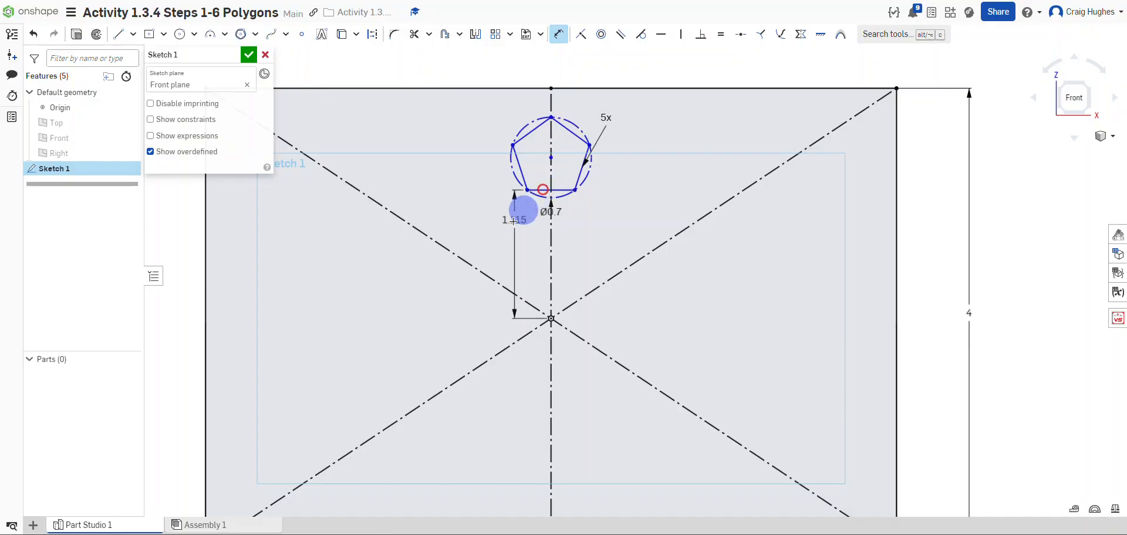
left_click(479, 243)
type("0.50")
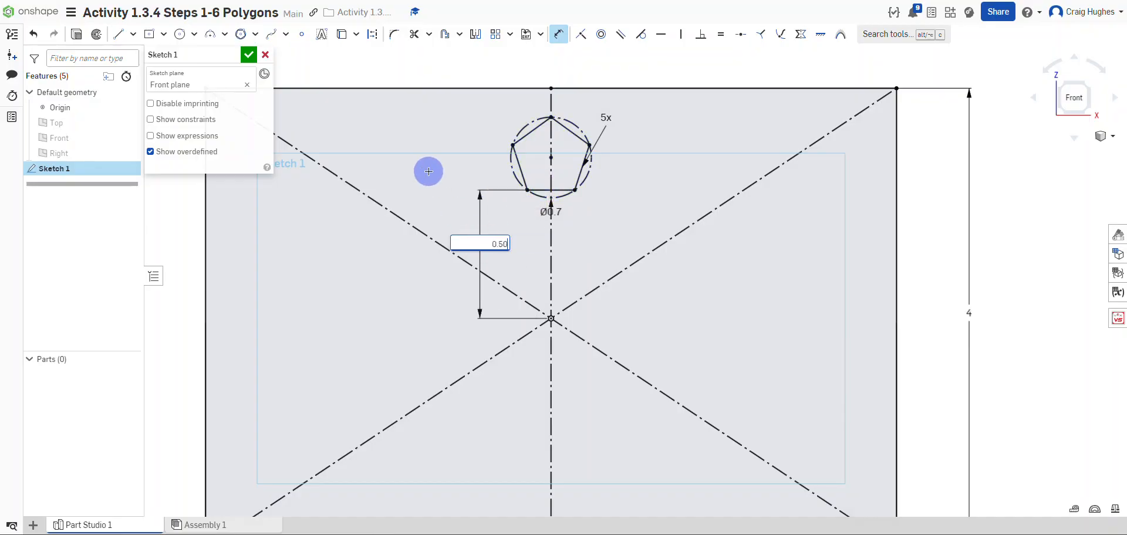
key("Return")
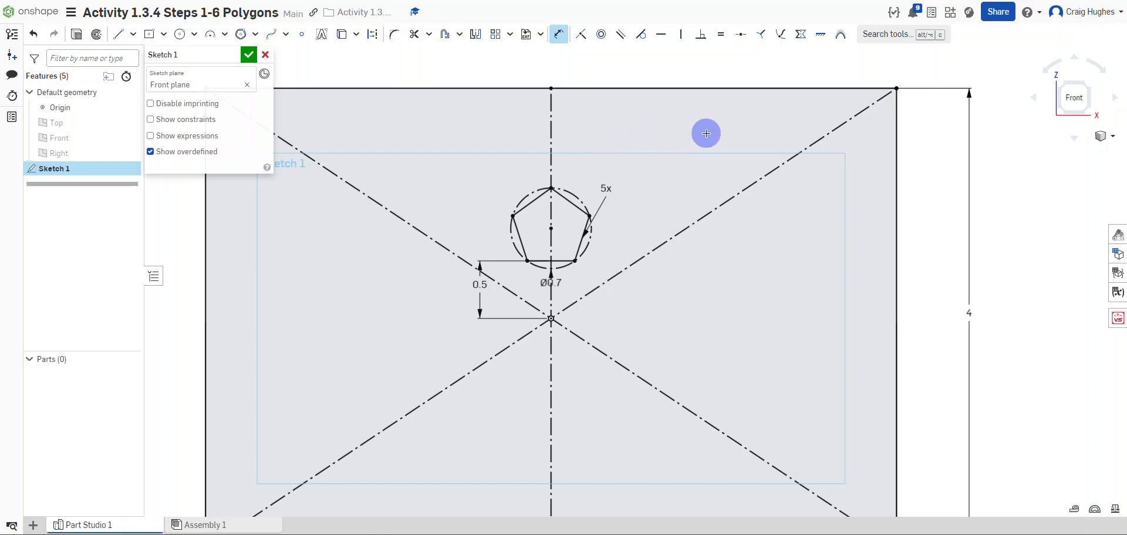
Sketch an inscribed polygon with six sides and a 0.5 in circle diameter near the rectangle's upper right corner.
middle_click_drag(706, 134, 516, 138)
scroll(488, 166, "up", 2)
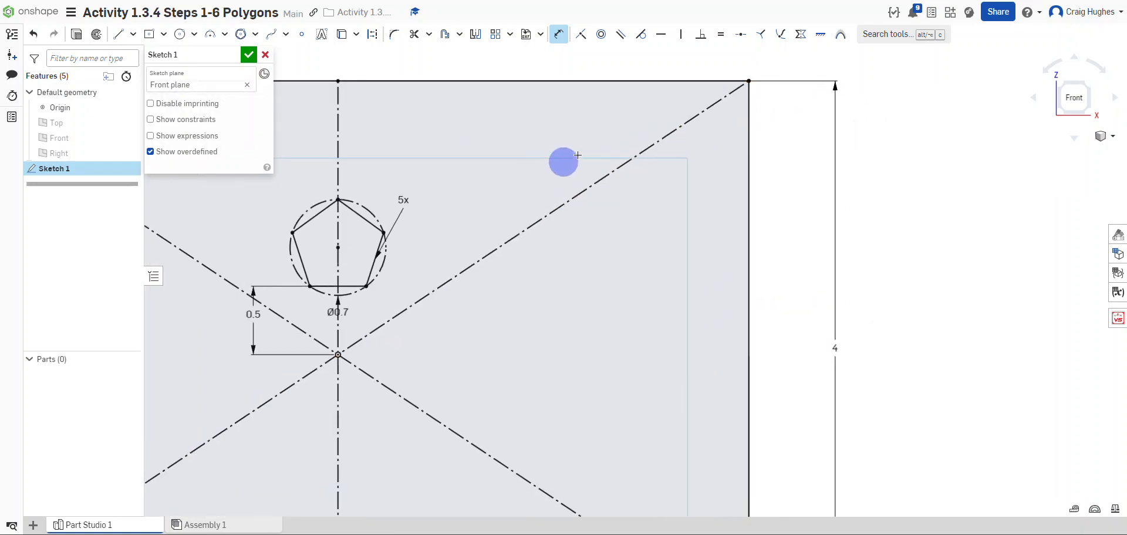
left_click(256, 35)
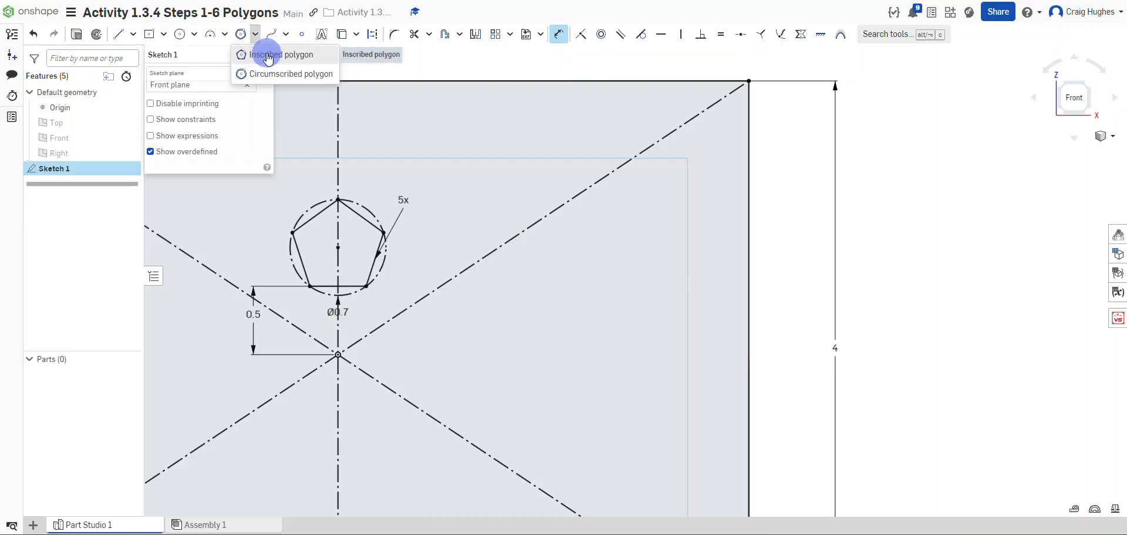
left_click(263, 55)
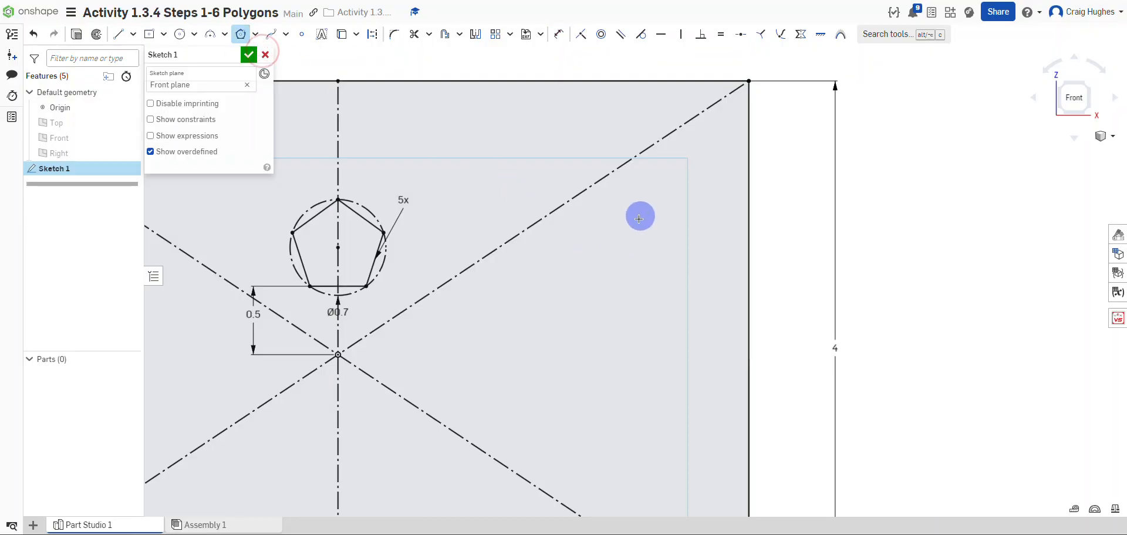
left_click_drag(638, 232, 670, 215)
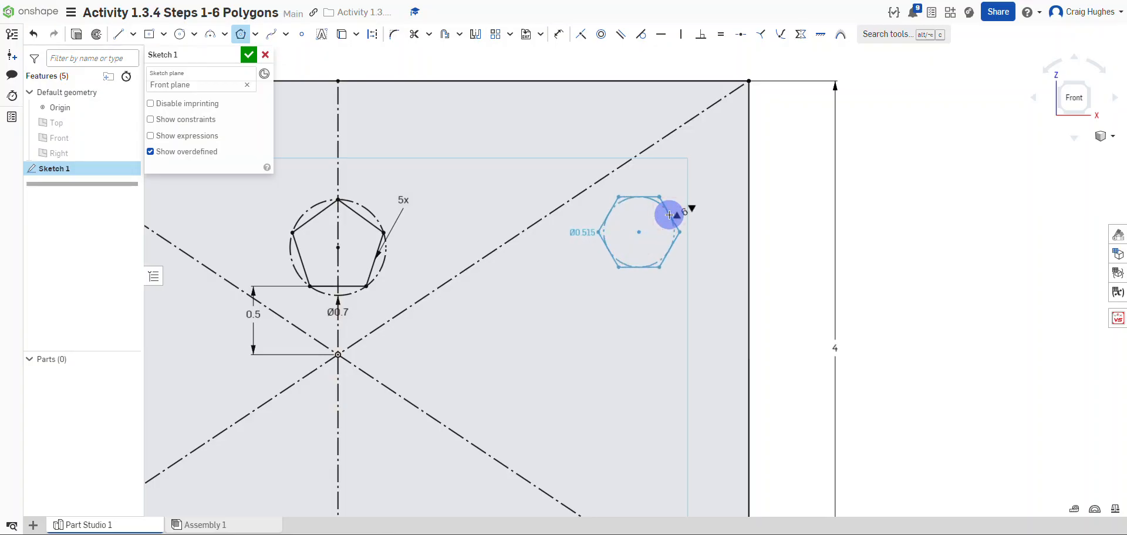
left_click_drag(670, 215, 669, 214)
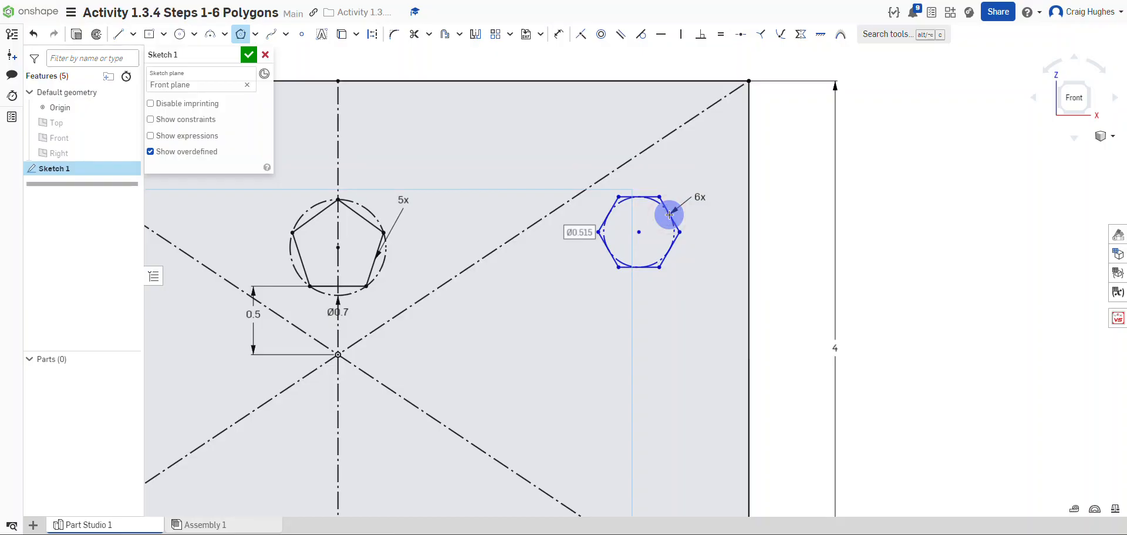
type("0.5")
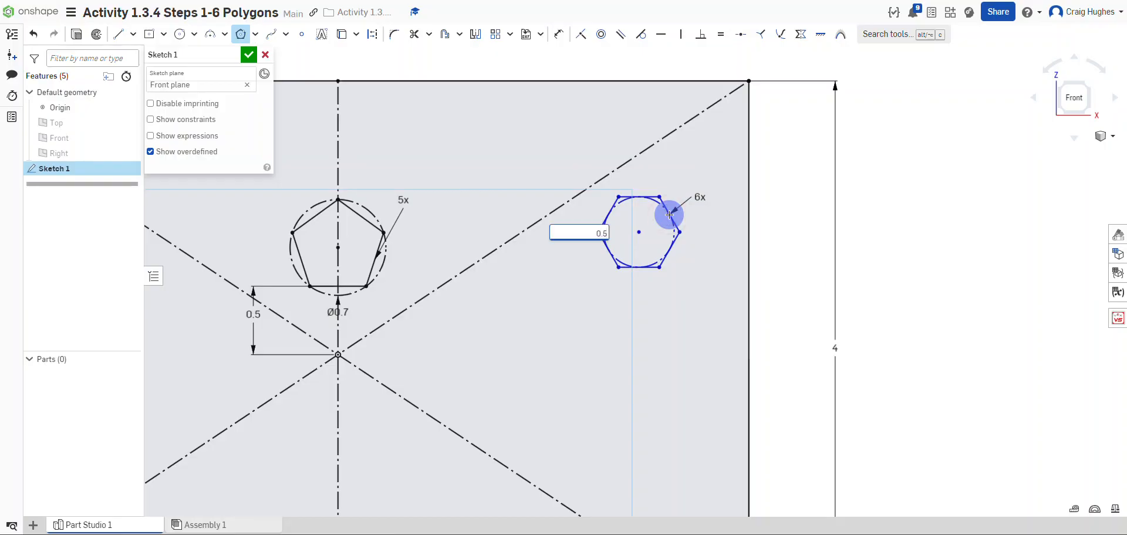
key("Return")
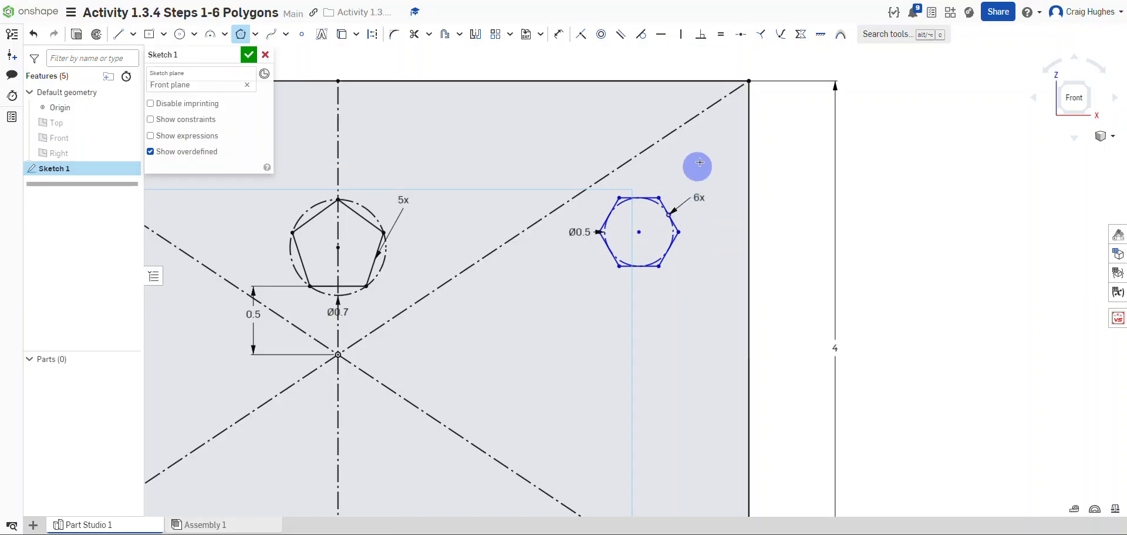
right_click(699, 161)
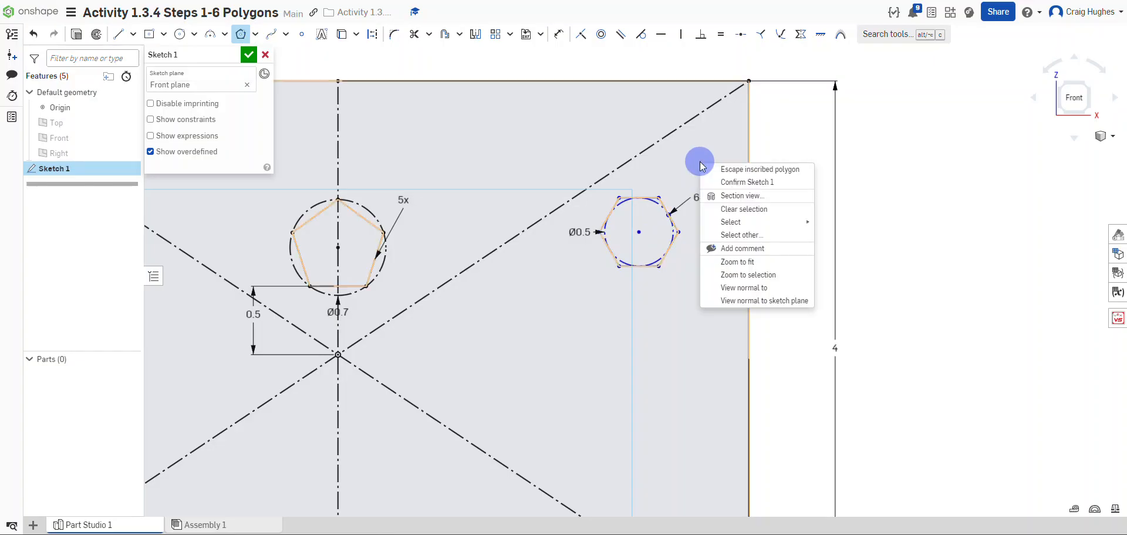
left_click(728, 170)
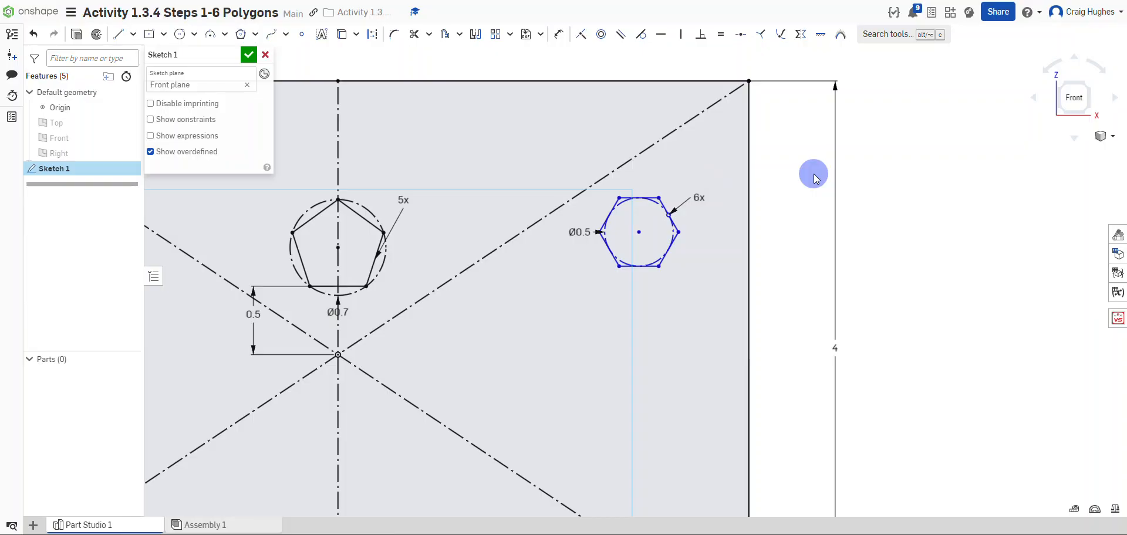
Make the hexagon's center coincident with the diagonal construction line running to the rectangle's upper right corner.
left_click(582, 38)
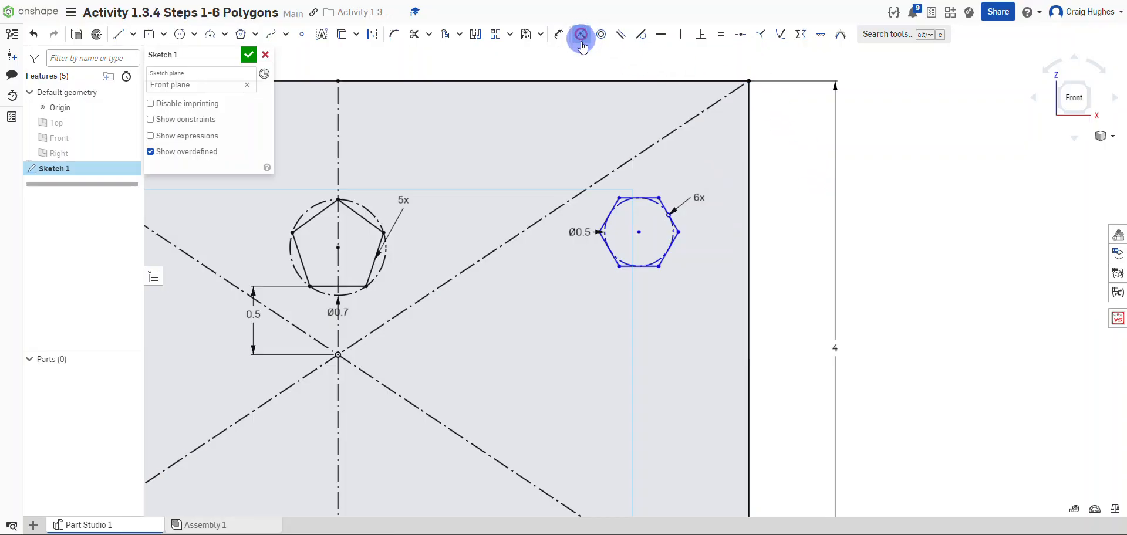
left_click(638, 233)
left_click(627, 162)
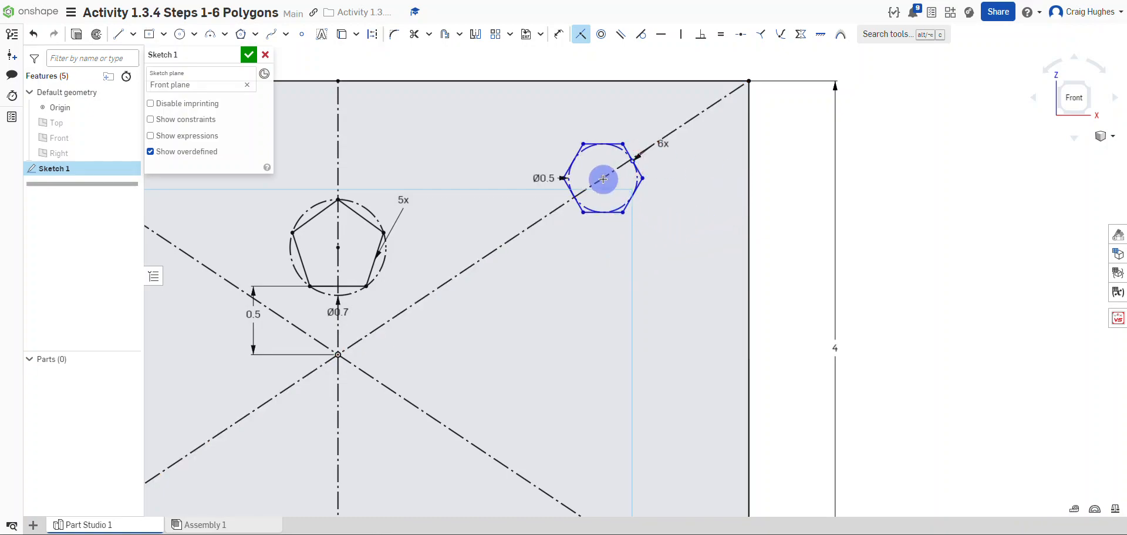
left_click(663, 39)
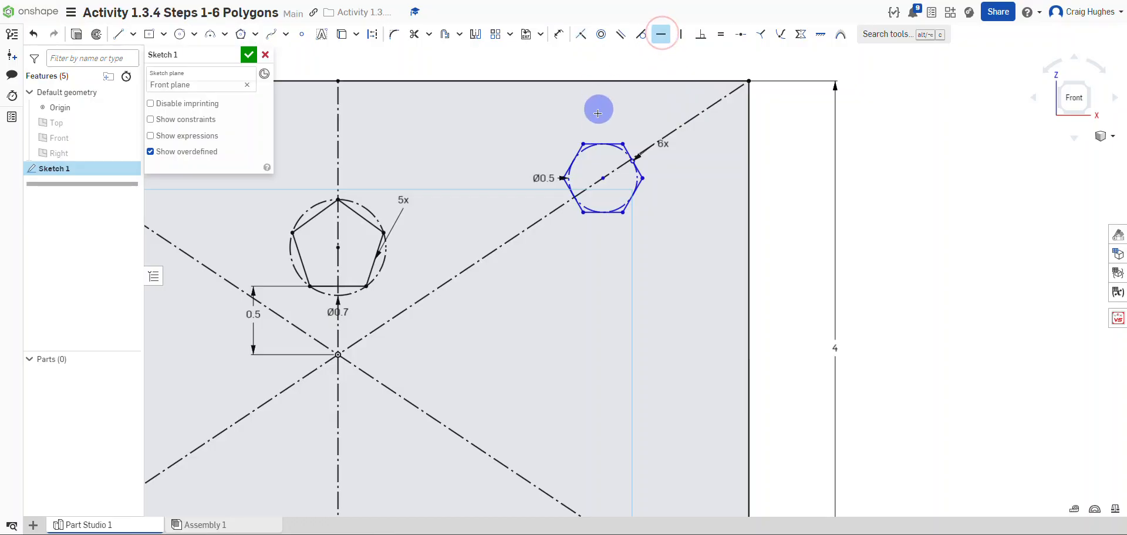
scroll(597, 128, "up", 3)
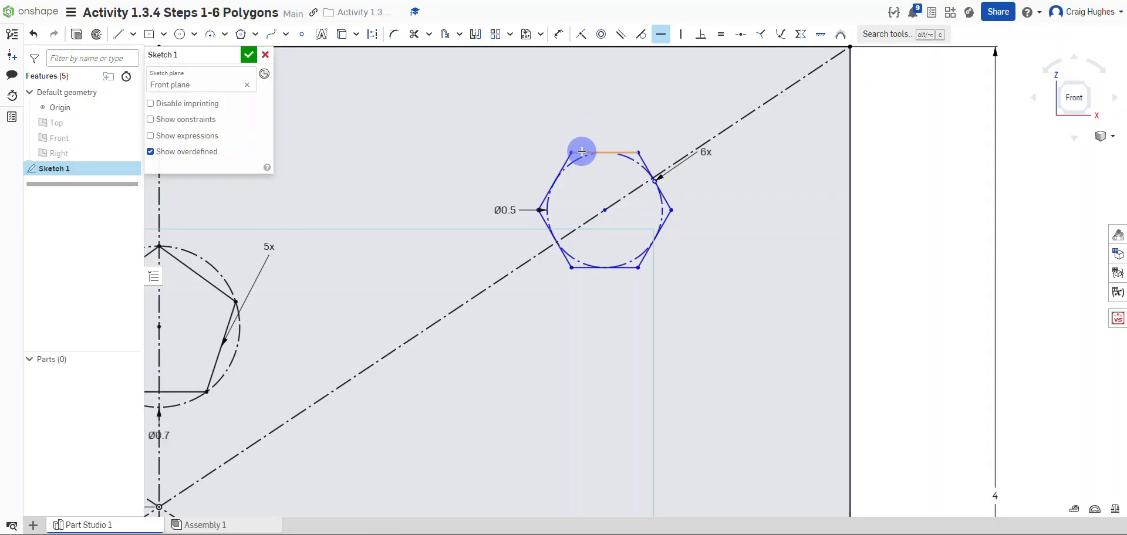
scroll(596, 136, "down", 3)
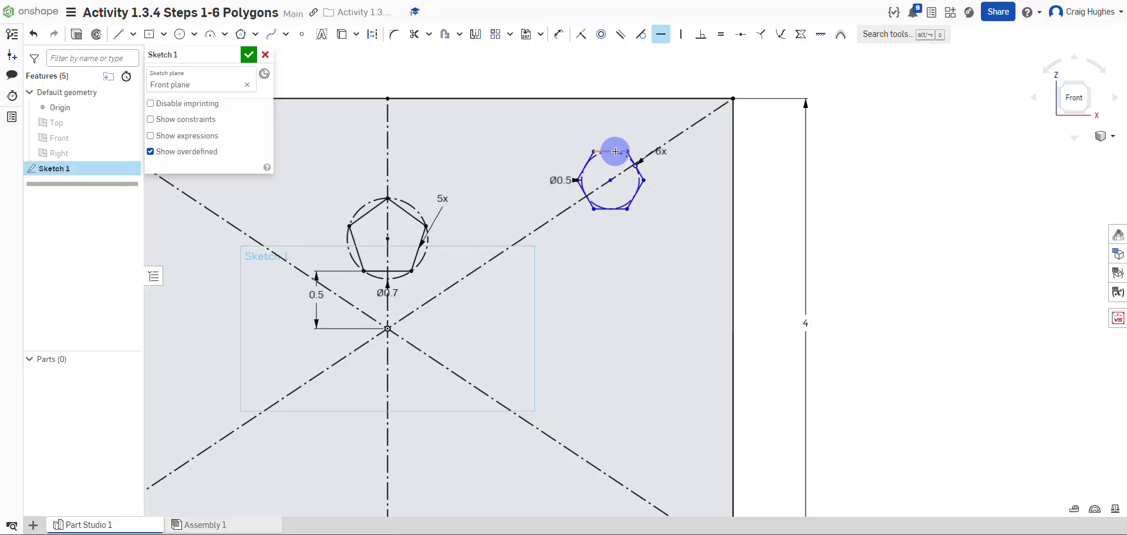
right_click(620, 122)
left_click(635, 126)
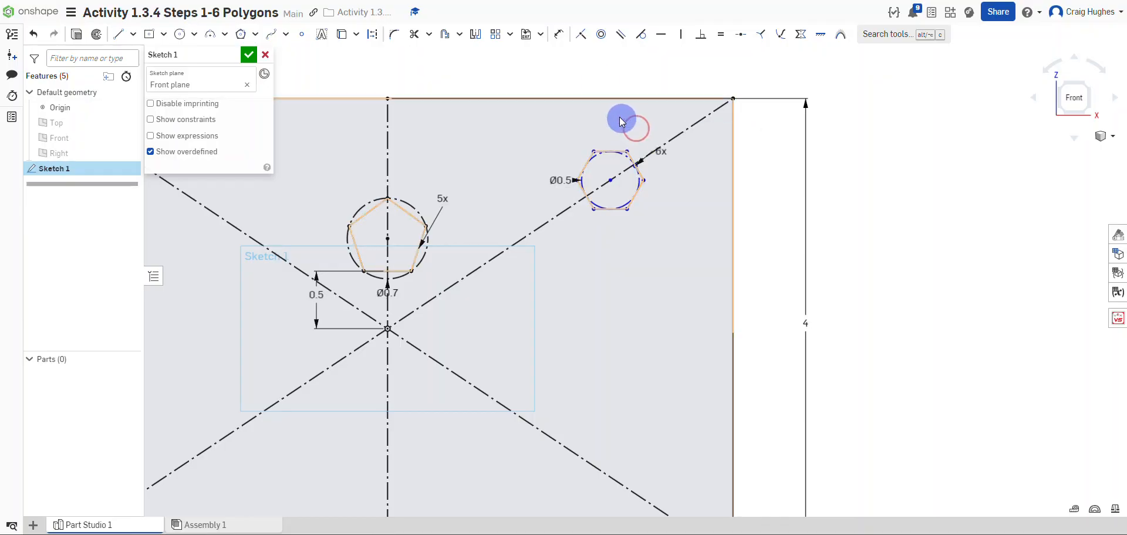
Dimension the vertical distance from the rectangle's upper edge to the hexagon's center as 0.5 in.
left_click(559, 34)
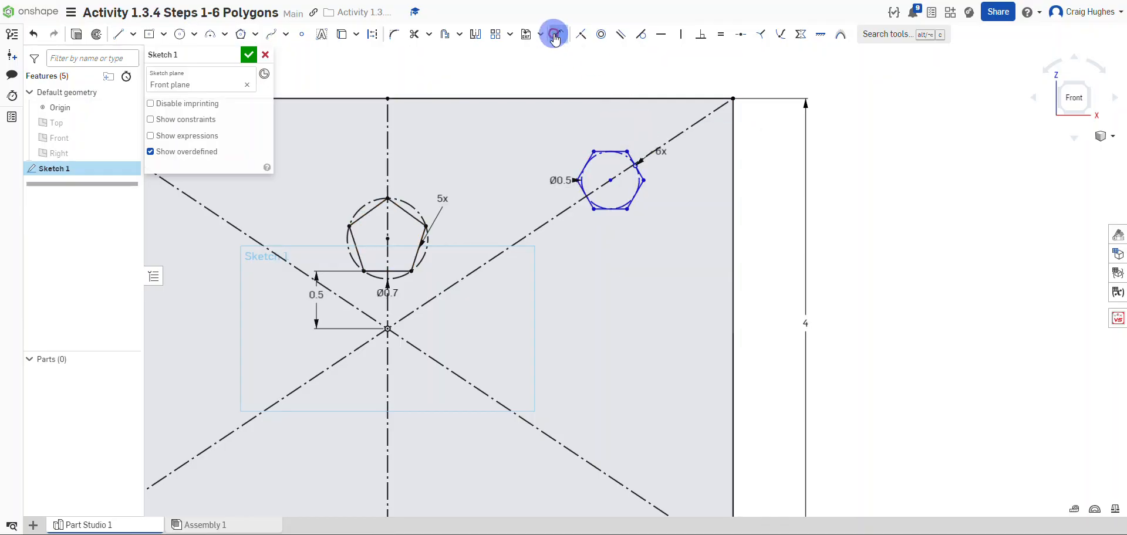
left_click(615, 99)
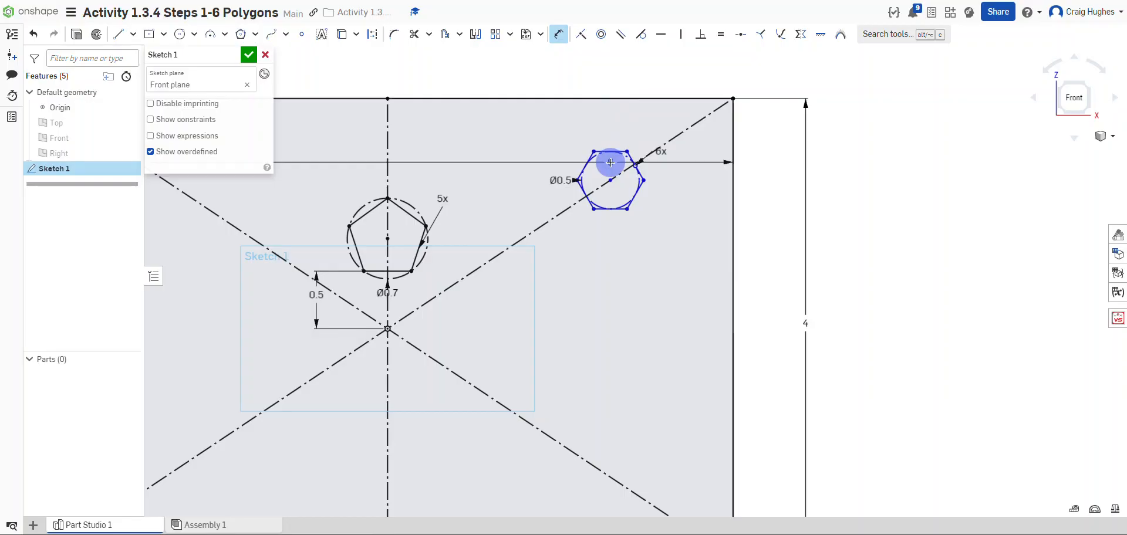
left_click(611, 180)
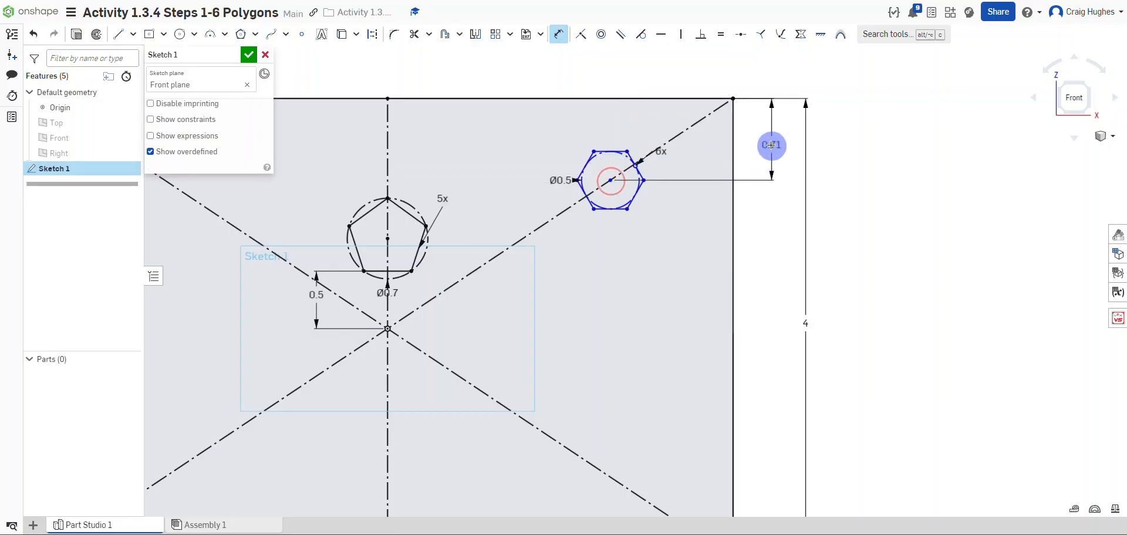
left_click(770, 145)
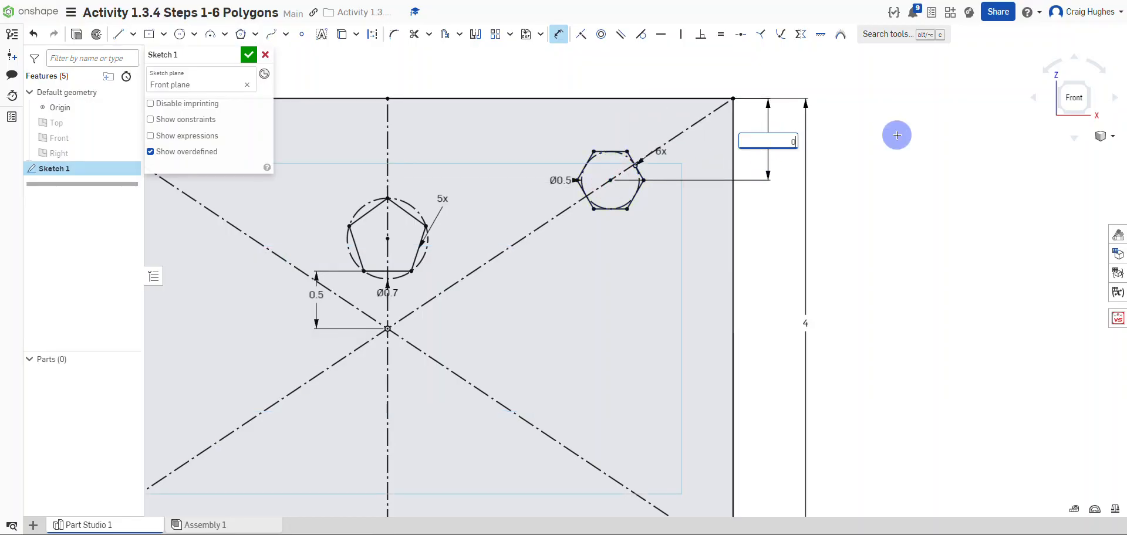
key("Return")
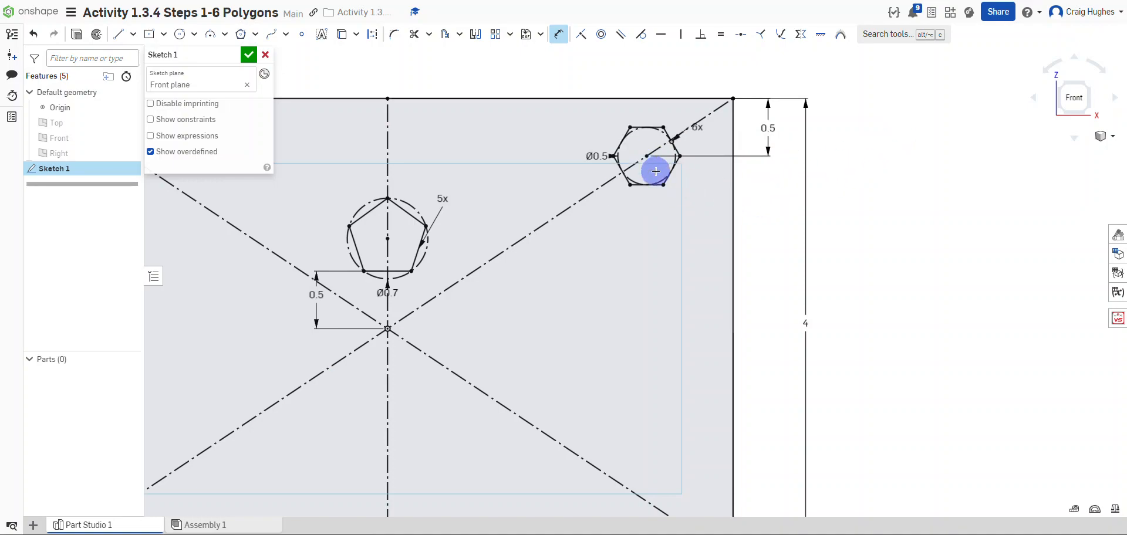
Sketch a closed triangle of three lines in the rectangle's lower right area, its left side about 0.57 in and right side about 0.65 in.
mouse_move(642, 307)
middle_mouse_down()
mouse_move(632, 196)
mouse_move(678, 150)
mouse_move(676, 126)
middle_mouse_up()
scroll(717, 231, "up", 1)
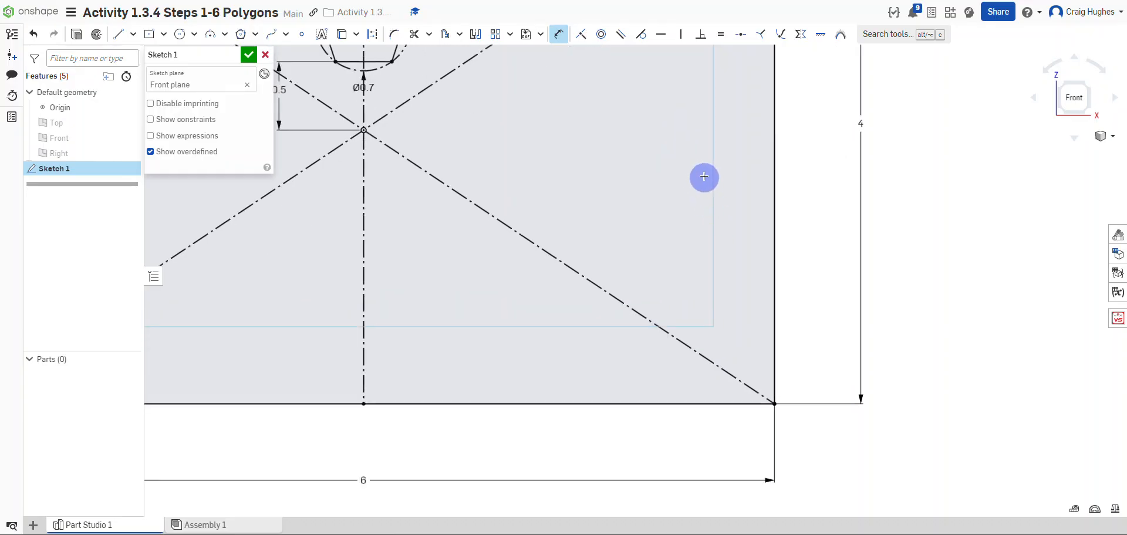
middle_click_drag(704, 179, 659, 207)
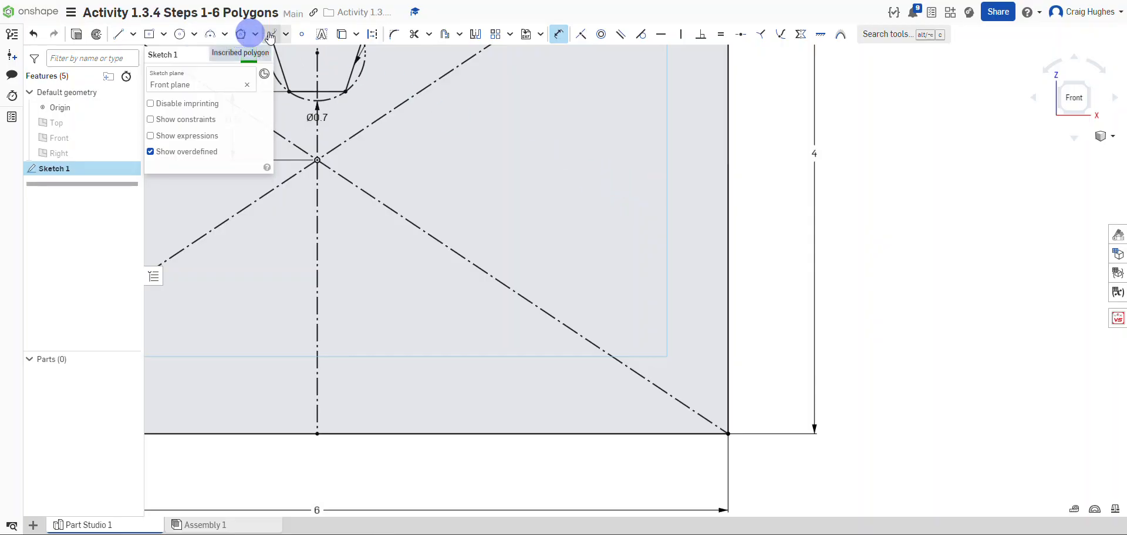
left_click(119, 36)
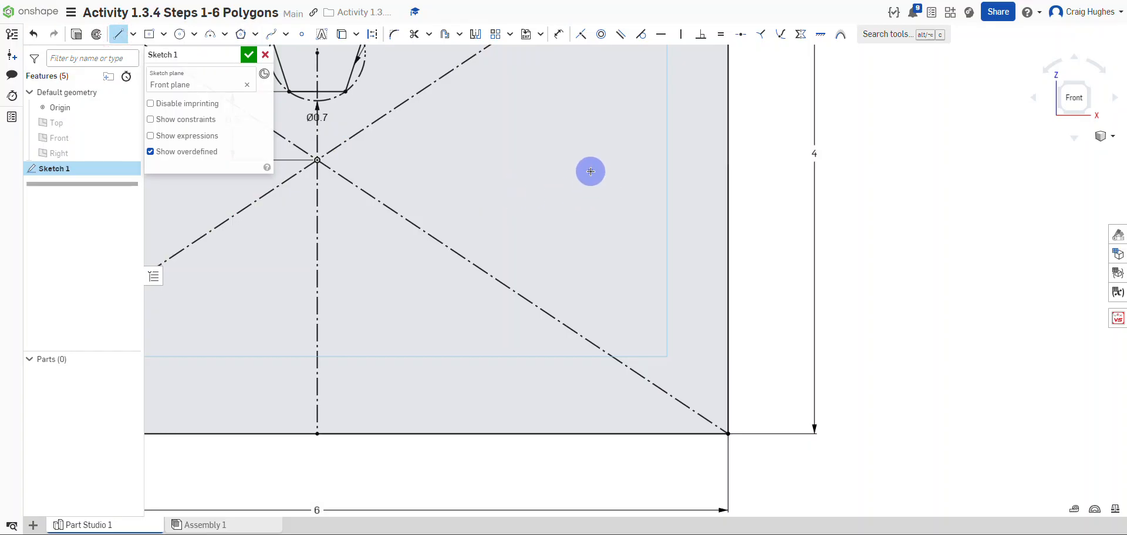
left_click(590, 171)
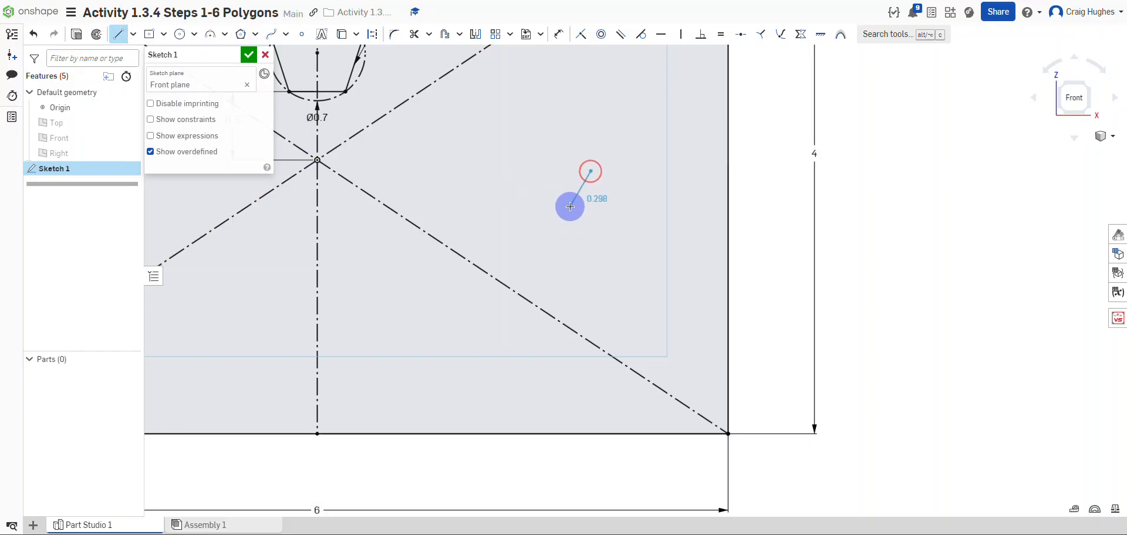
left_click(538, 229)
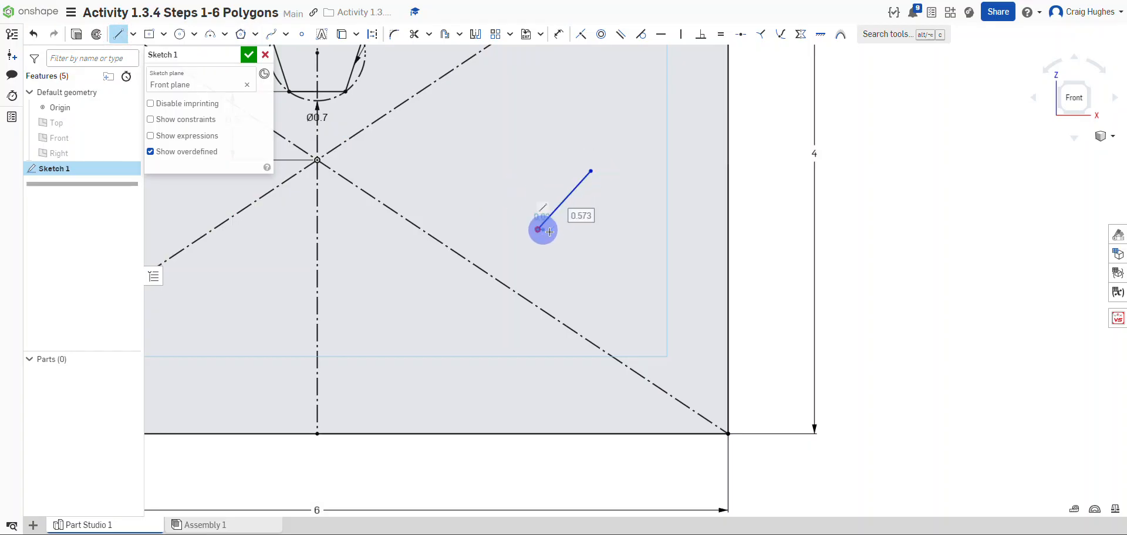
left_click(627, 253)
left_click(592, 173)
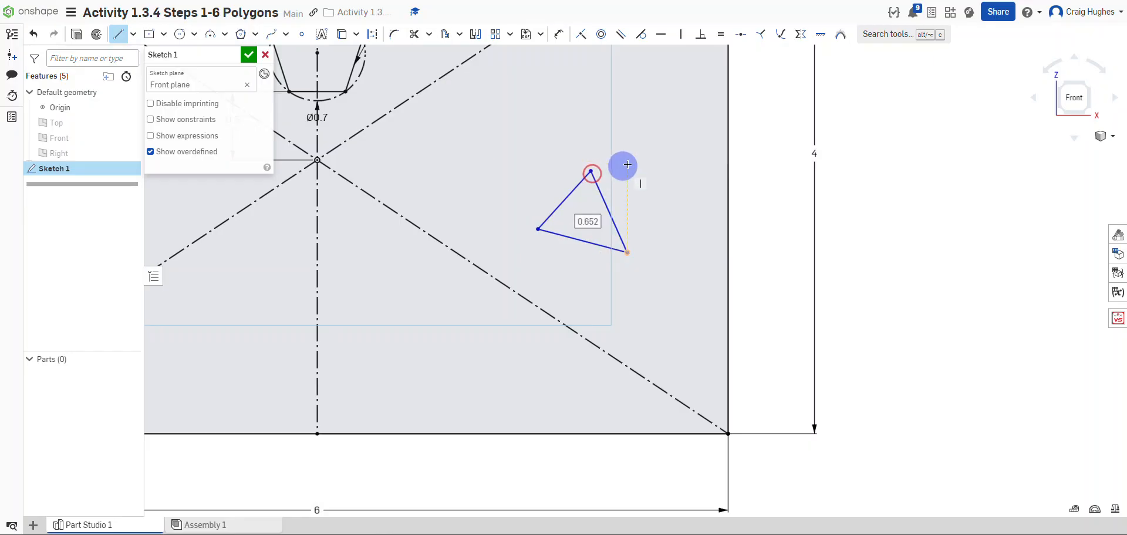
right_click(646, 160)
left_click(661, 161)
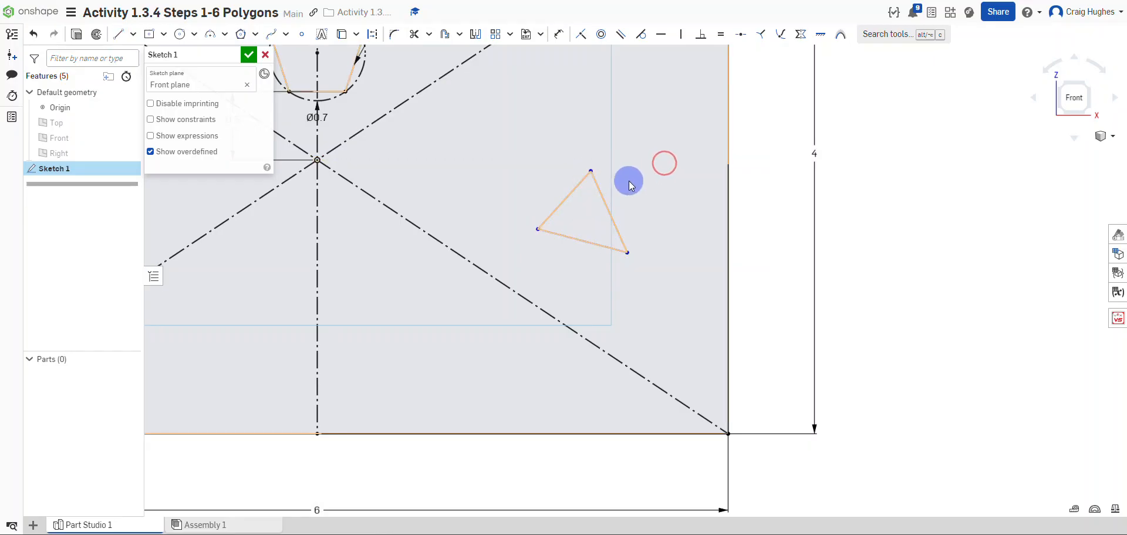
left_click(586, 63)
Dimension the triangle's right side as 1.25 in.
left_click(560, 36)
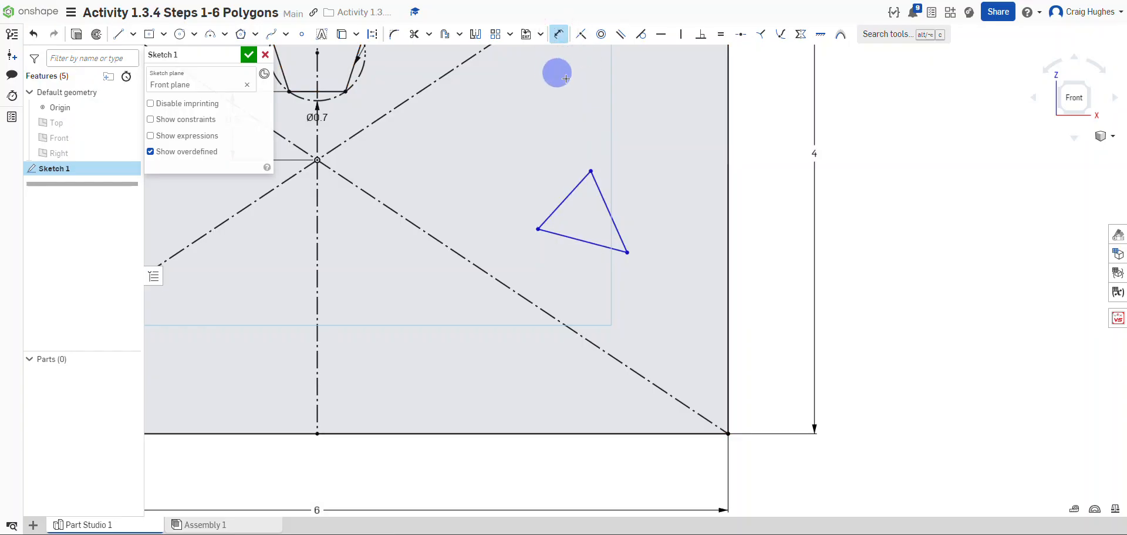
left_click(602, 191)
left_click(620, 192)
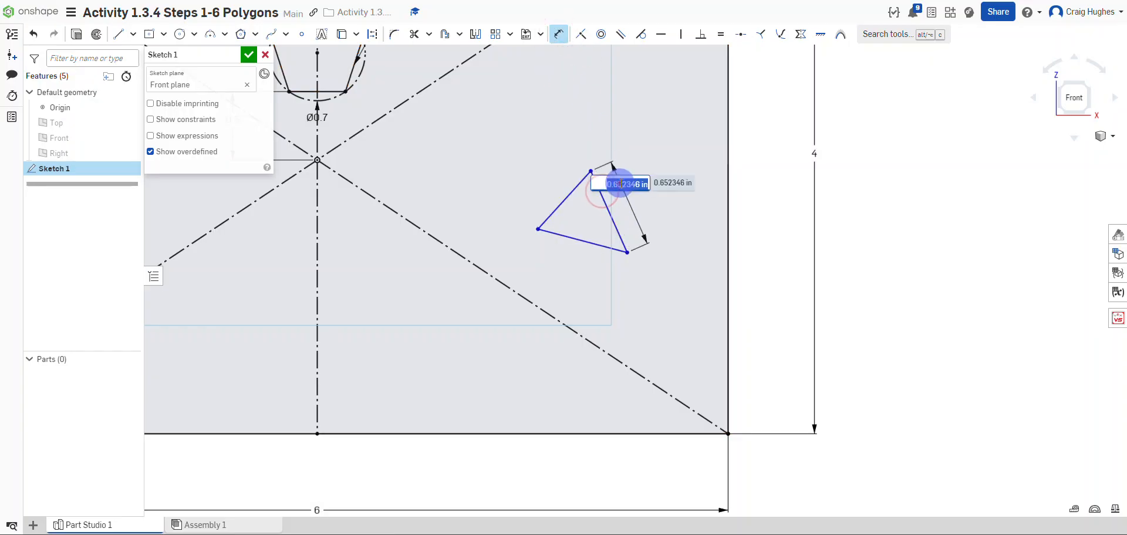
type("1.2")
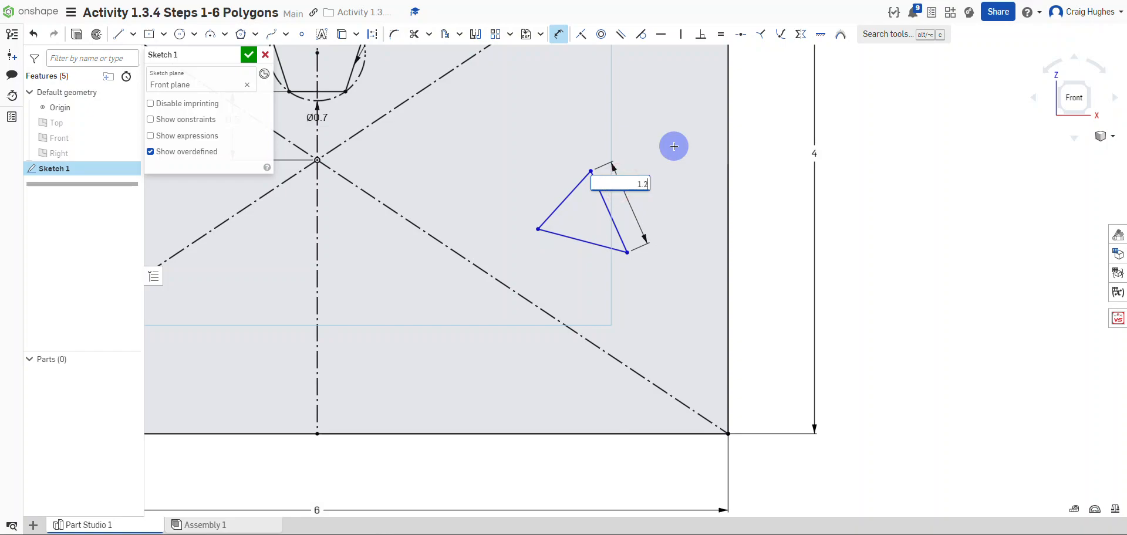
type("5")
key("Return")
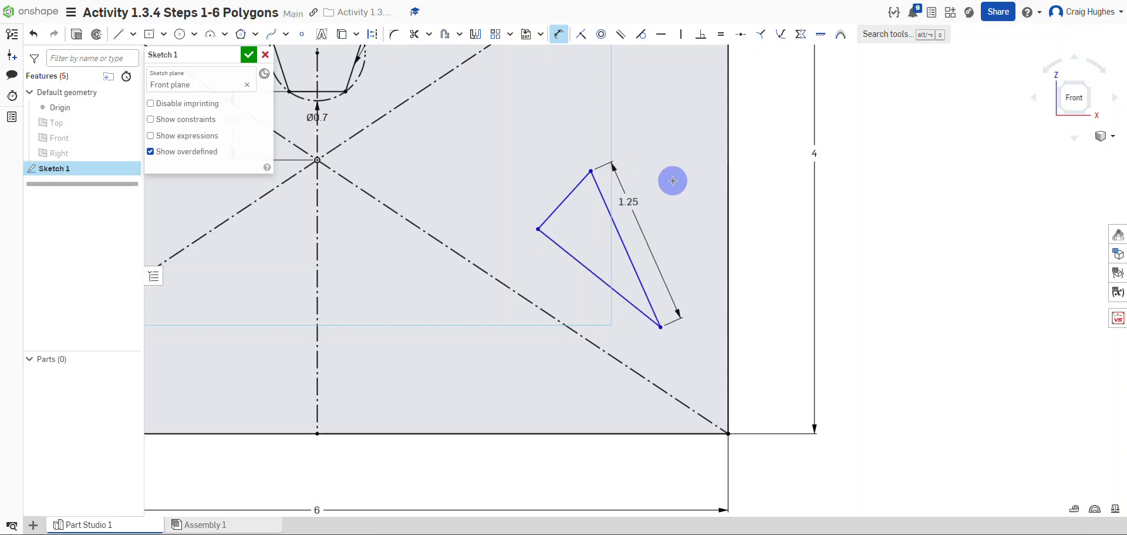
Apply equal constraints from the triangle's 1.25 in side to its other two sides to make it equilateral.
left_click(721, 35)
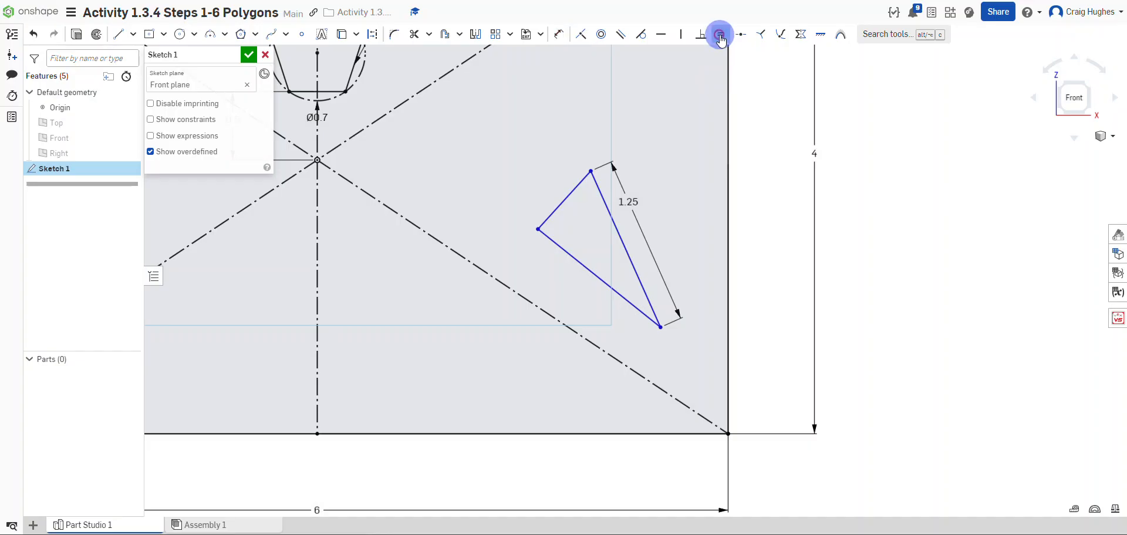
left_click(615, 219)
left_click(573, 192)
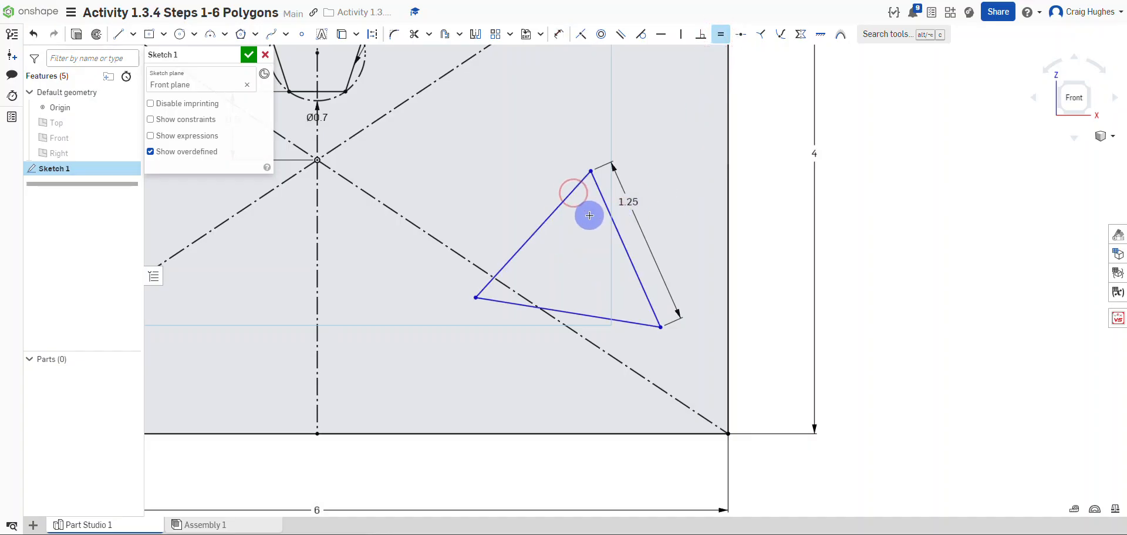
left_click(609, 220)
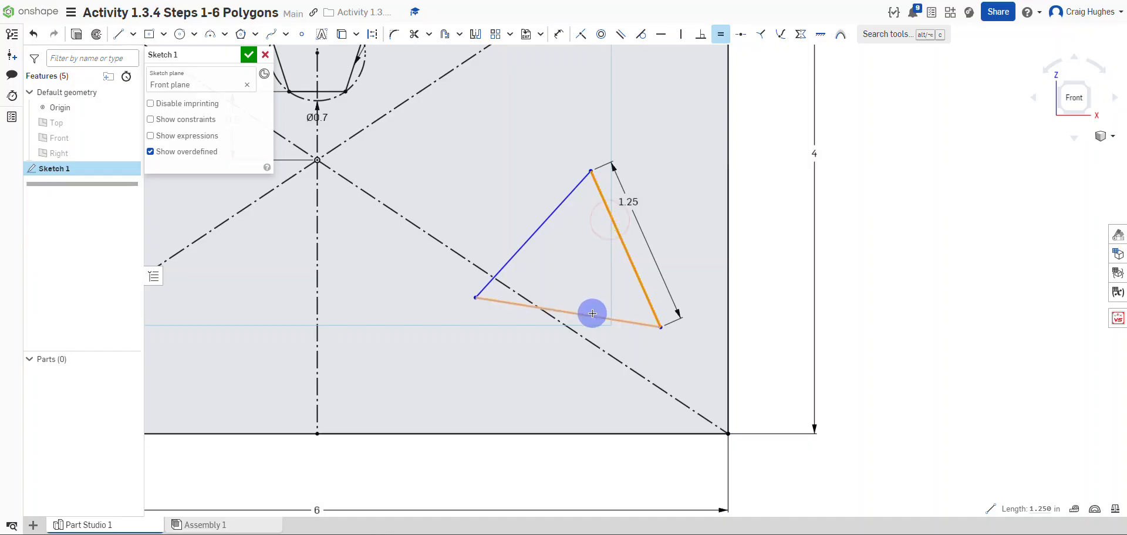
left_click(591, 312)
right_click(516, 171)
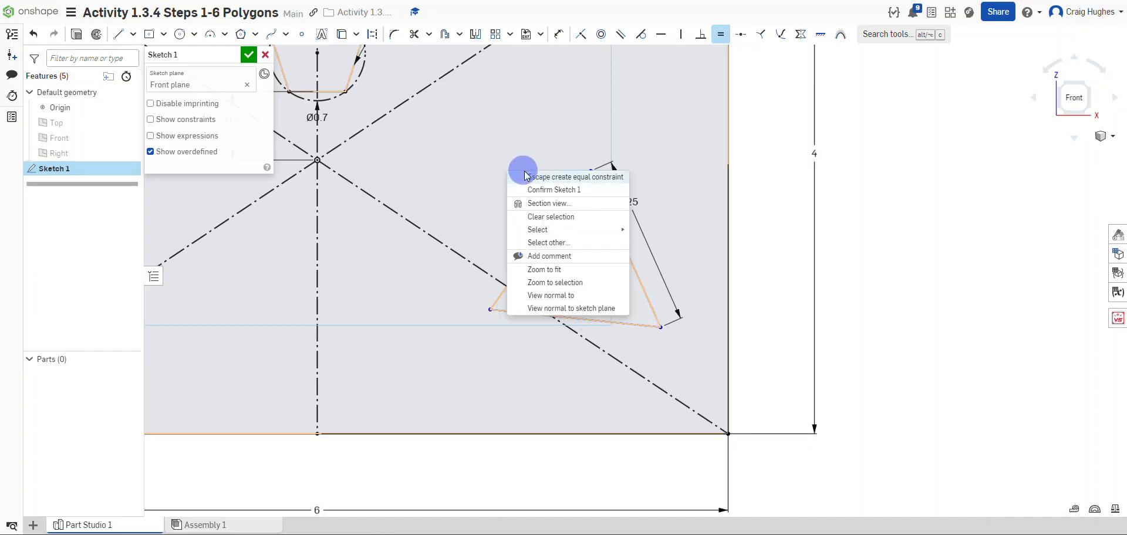
left_click(527, 175)
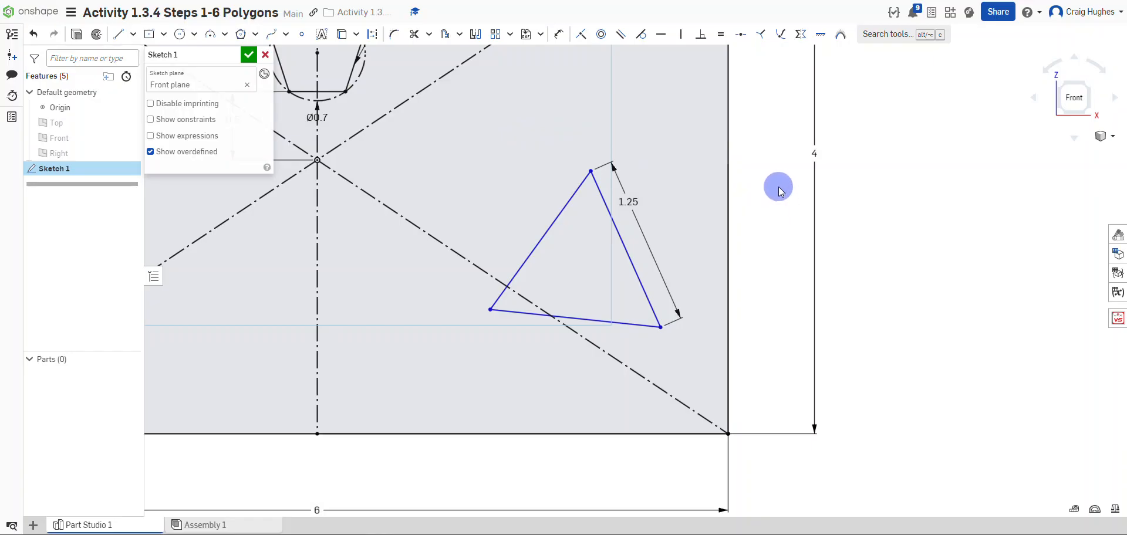
Make the triangle's lower right vertex coincident with the rectangle's lower right corner.
left_click(581, 33)
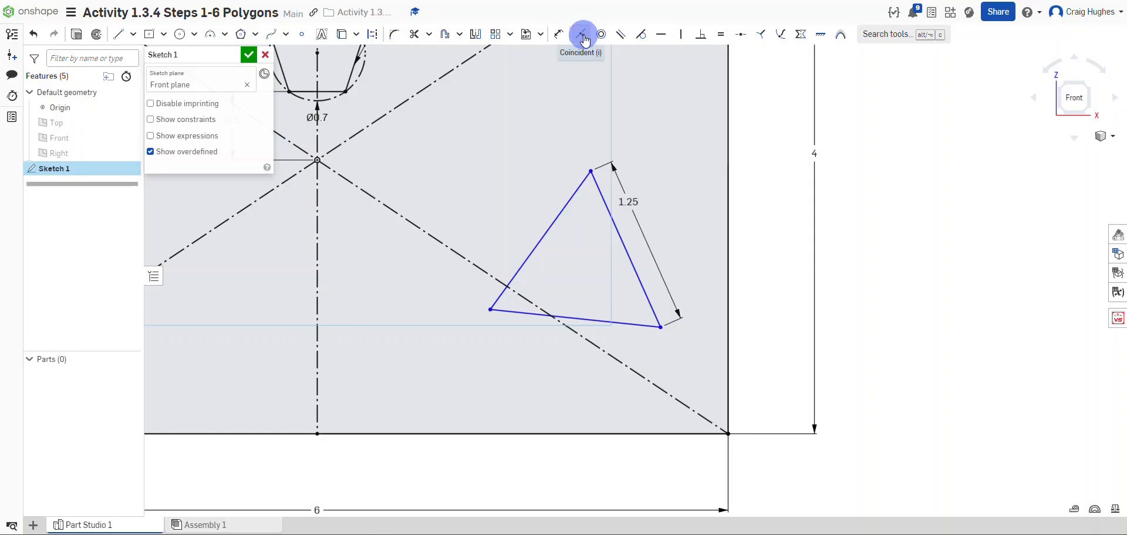
left_click(661, 328)
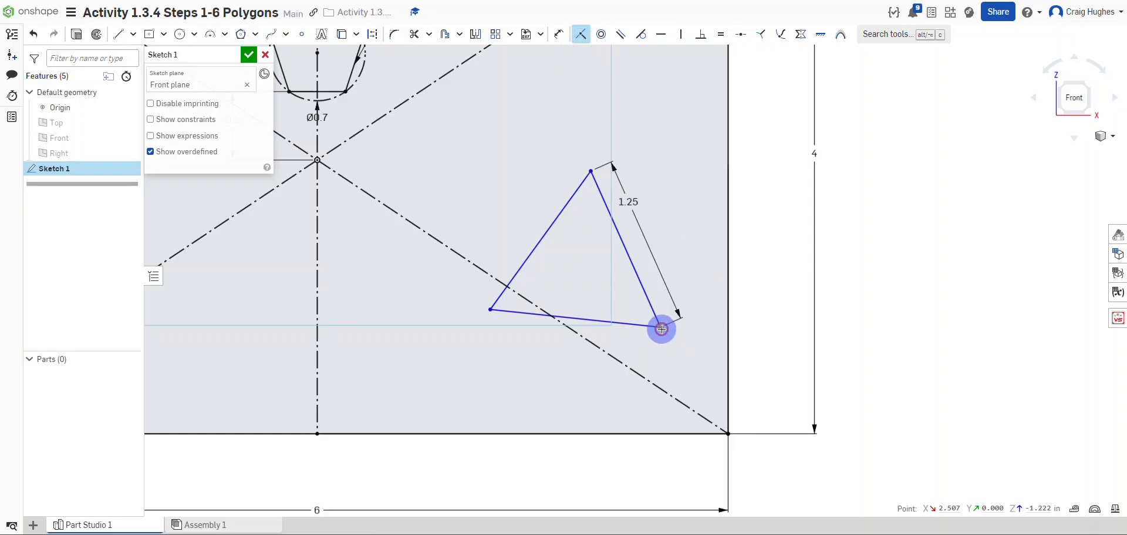
left_click(729, 435)
Constrain the triangle's left side perpendicular to the diagonal construction line running to the rectangle's lower right corner.
middle_click_drag(770, 318, 777, 244)
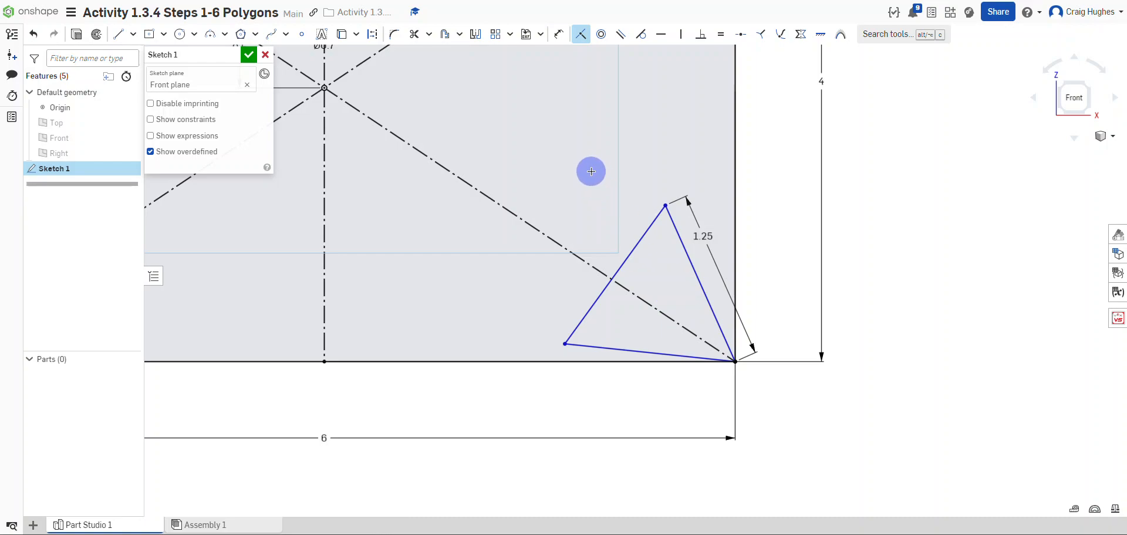
left_click(701, 37)
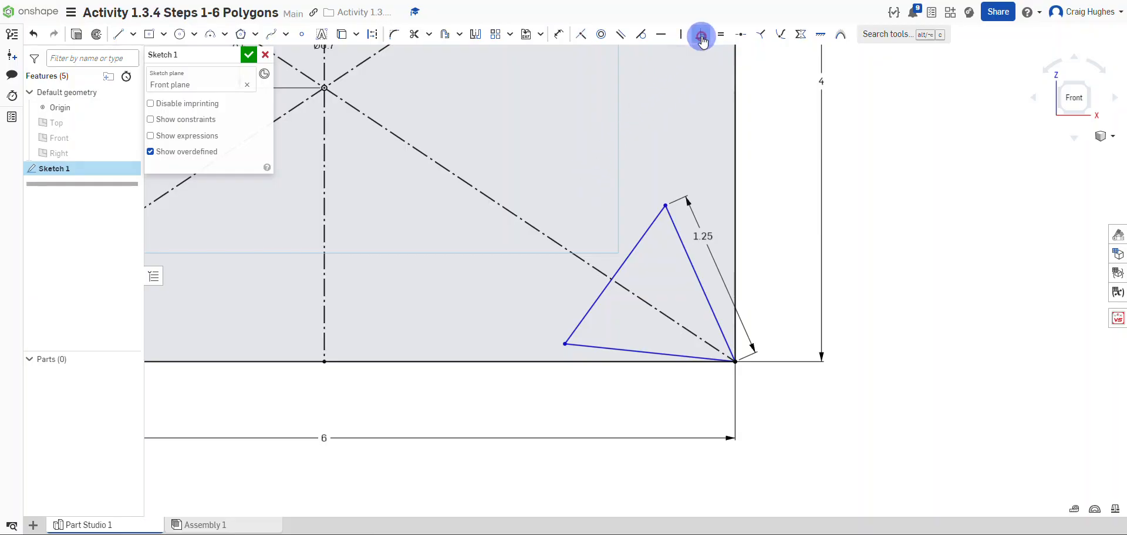
left_click(626, 259)
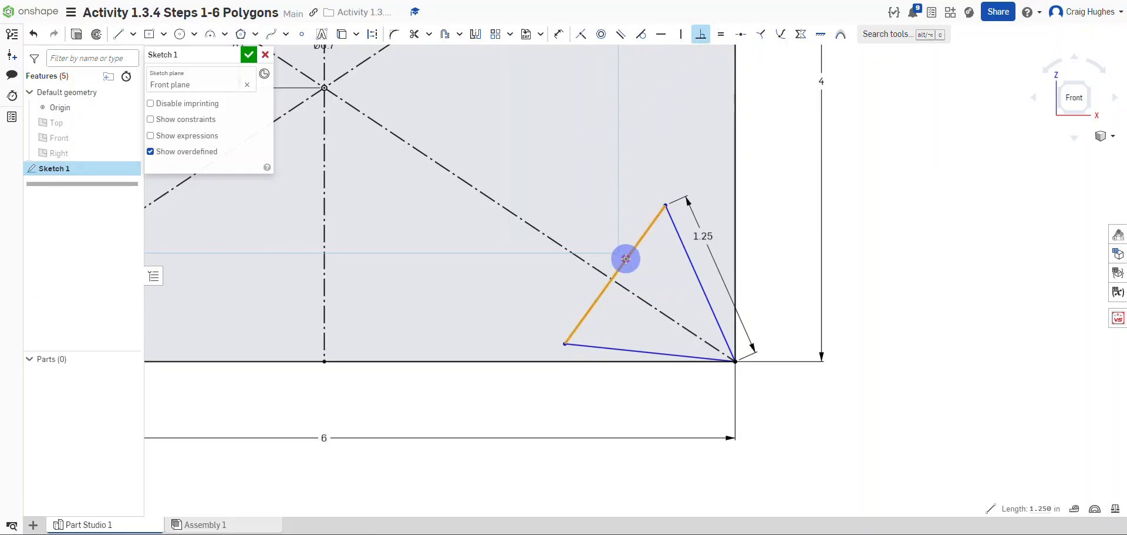
left_click(573, 252)
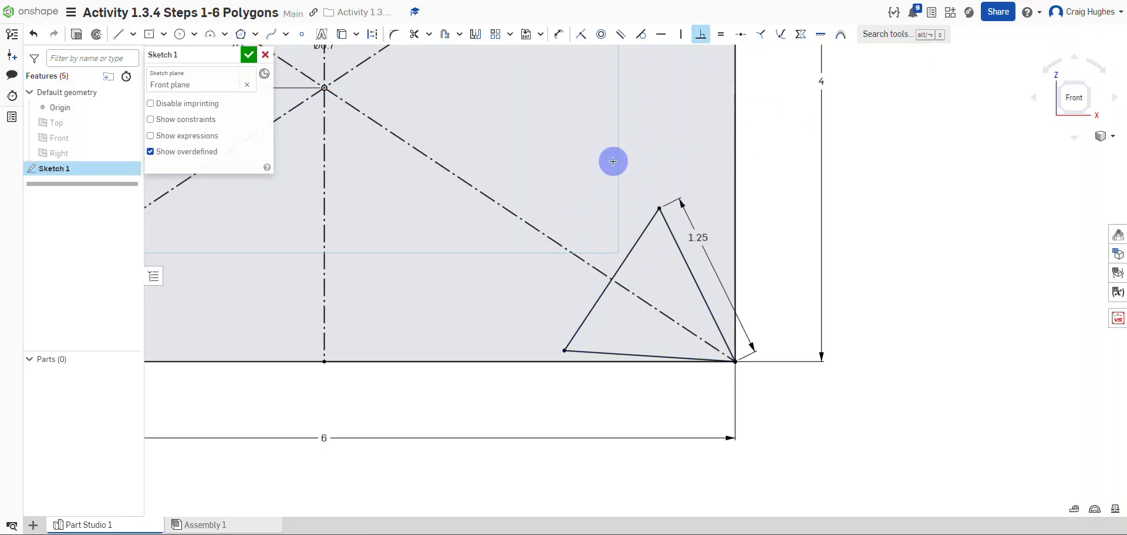
right_click(778, 182)
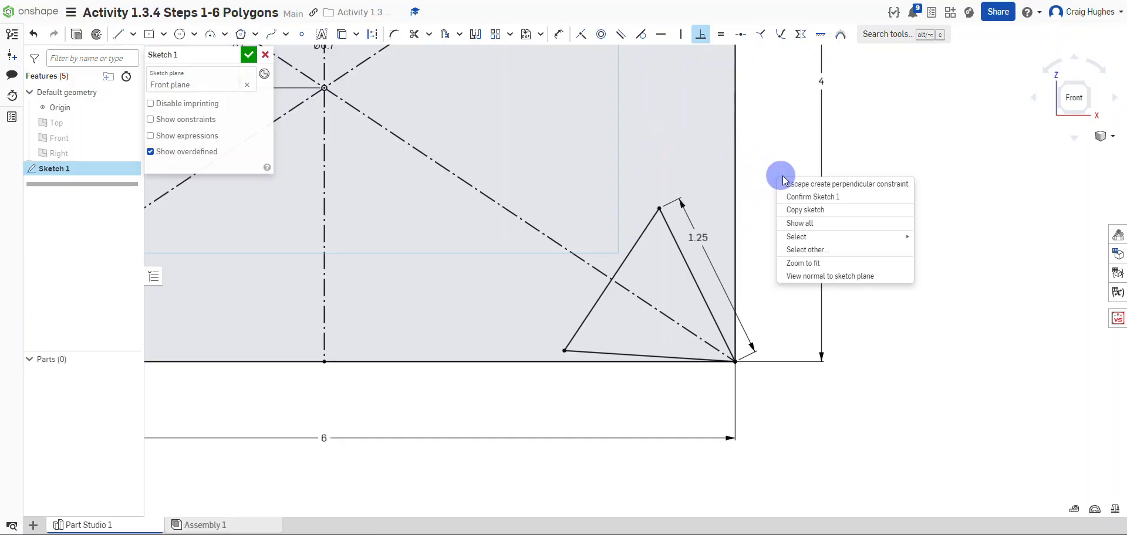
left_click(790, 184)
scroll(781, 205, "down", 5)
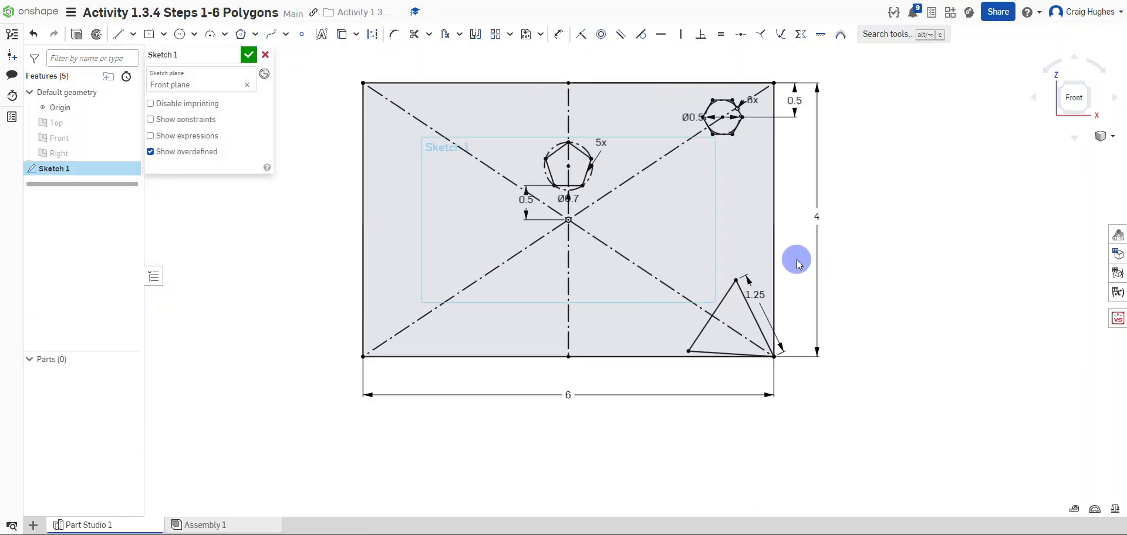
middle_click_drag(810, 212, 793, 236)
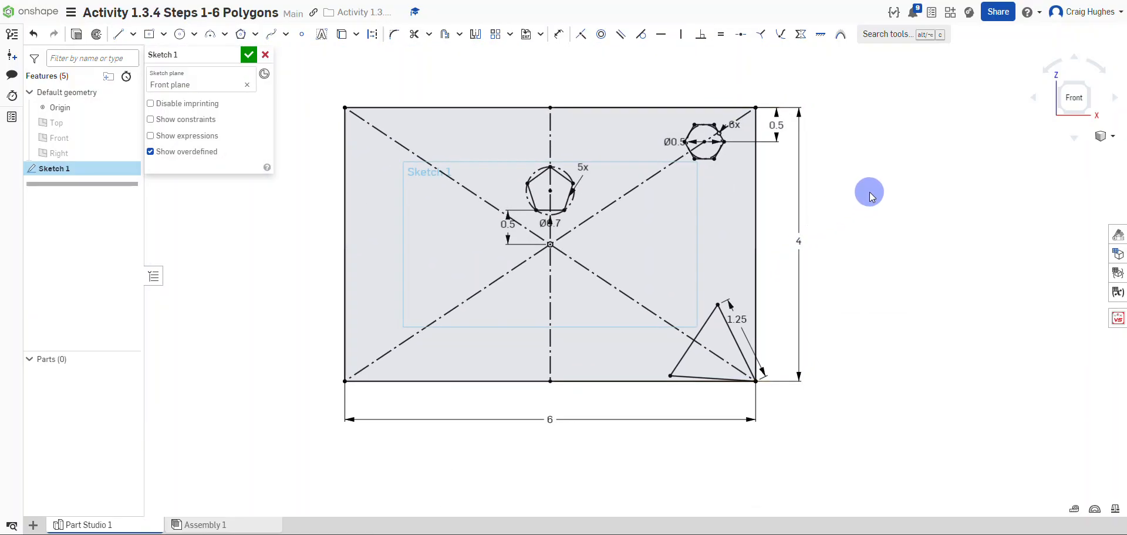